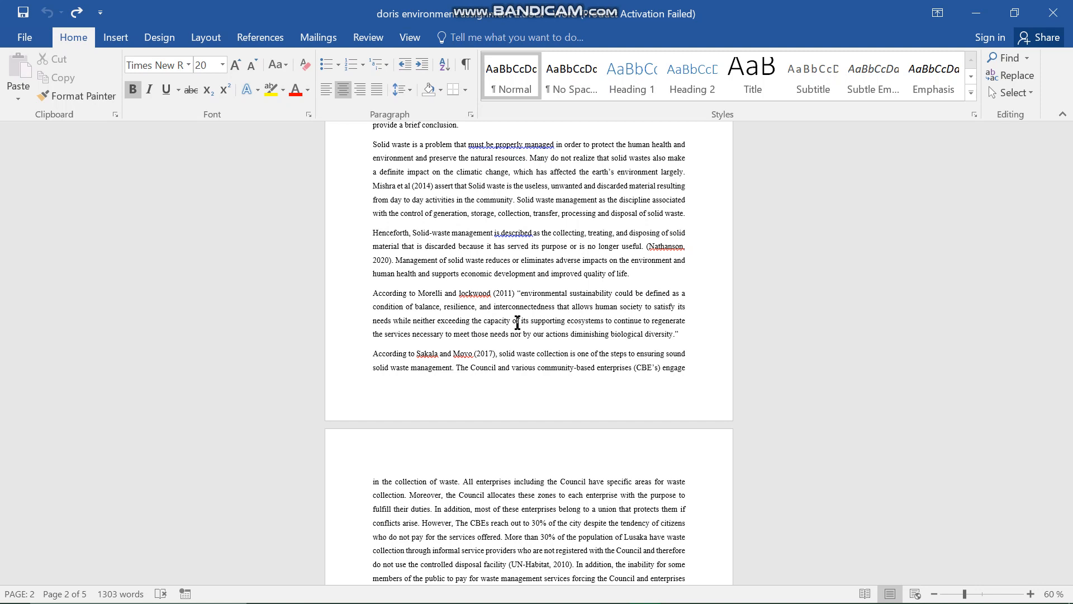
# Insert the blank header design with a single text placeholder into the document.
pyautogui.scroll(3, 434, 276)
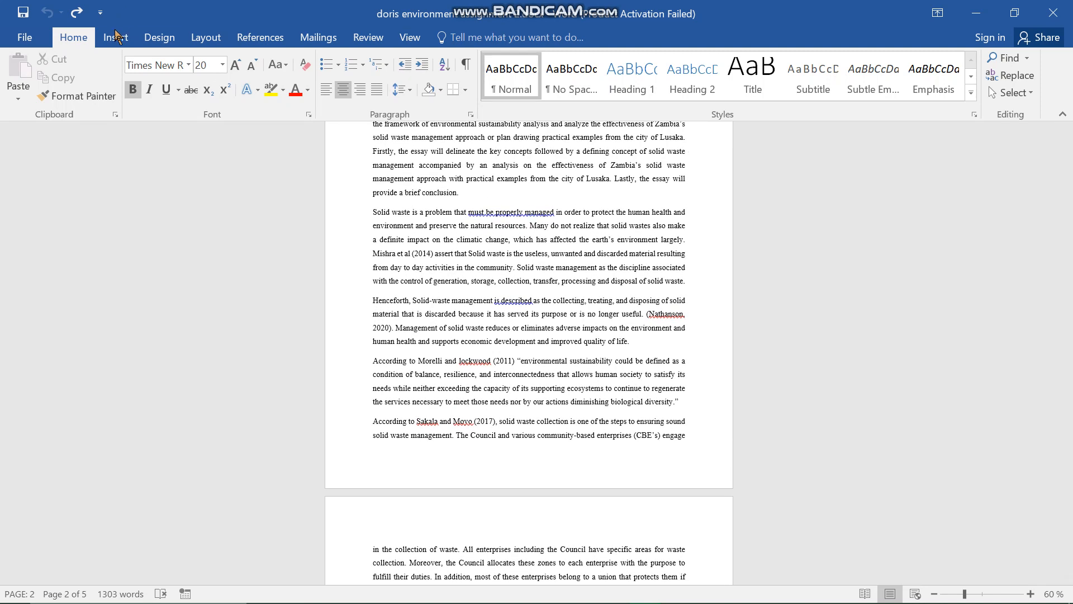
pyautogui.click(116, 37)
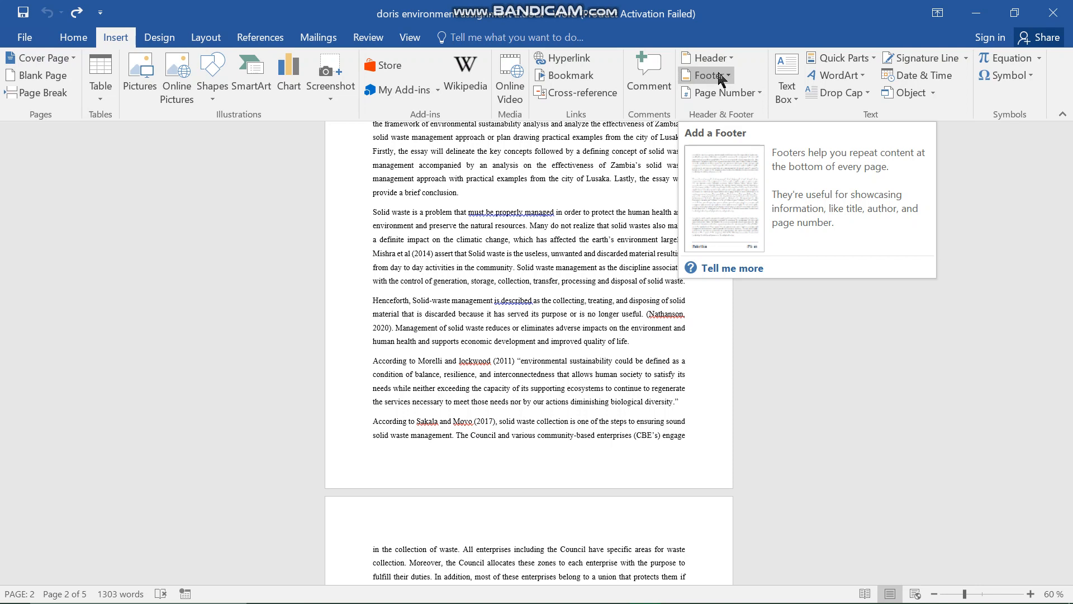
pyautogui.click(725, 55)
pyautogui.click(747, 130)
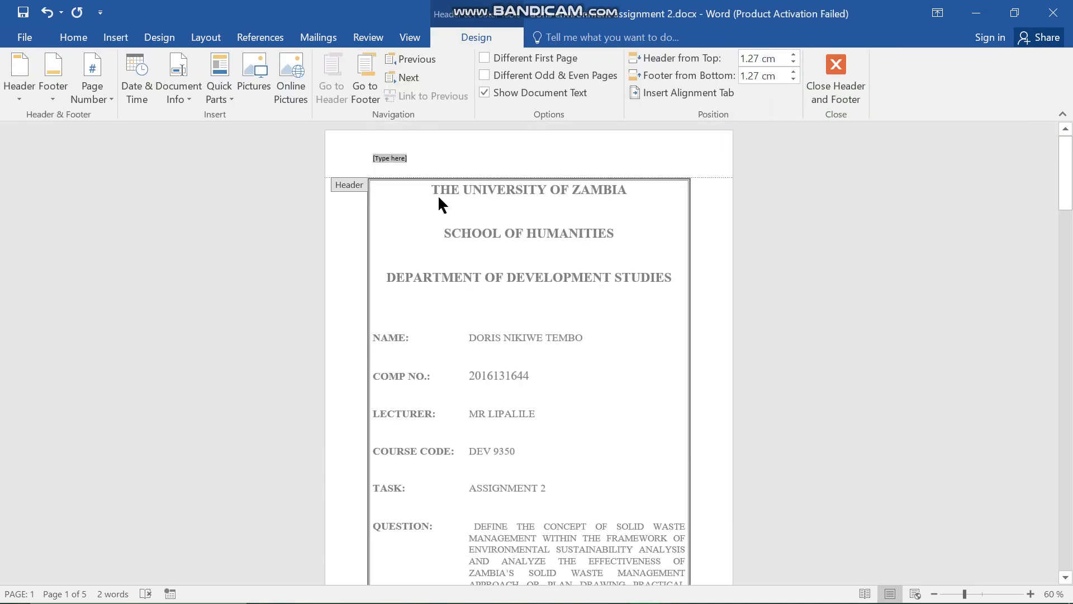
# Delete the [Type here] placeholder and the empty line below it from the header on the second page.
pyautogui.scroll(-15, 439, 197)
pyautogui.scroll(-6, 439, 198)
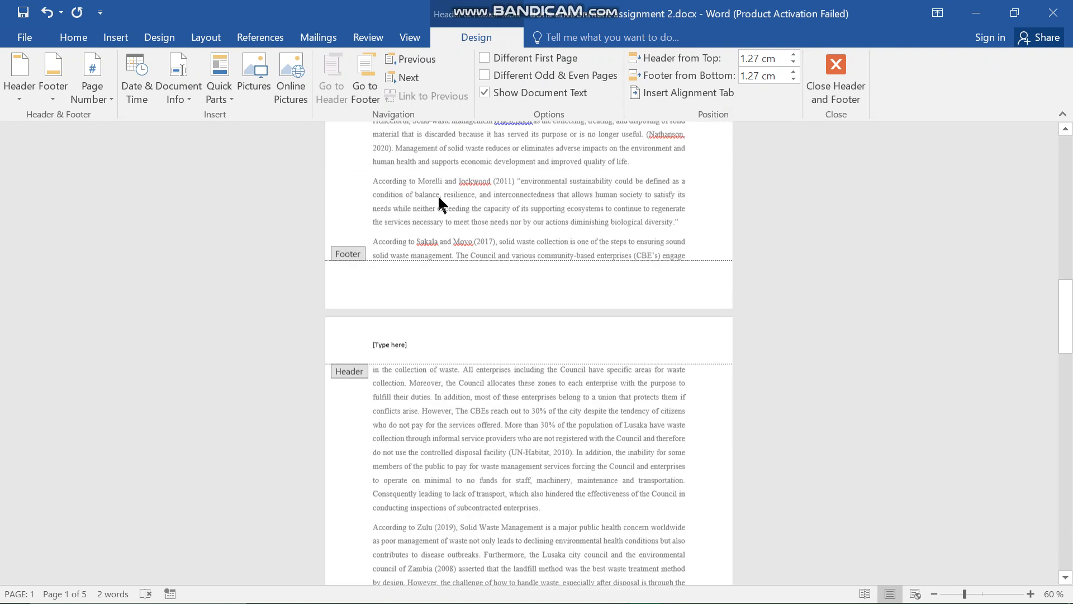
pyautogui.scroll(20, 439, 197)
pyautogui.scroll(-14, 438, 197)
pyautogui.scroll(-12, 438, 195)
pyautogui.scroll(20, 439, 199)
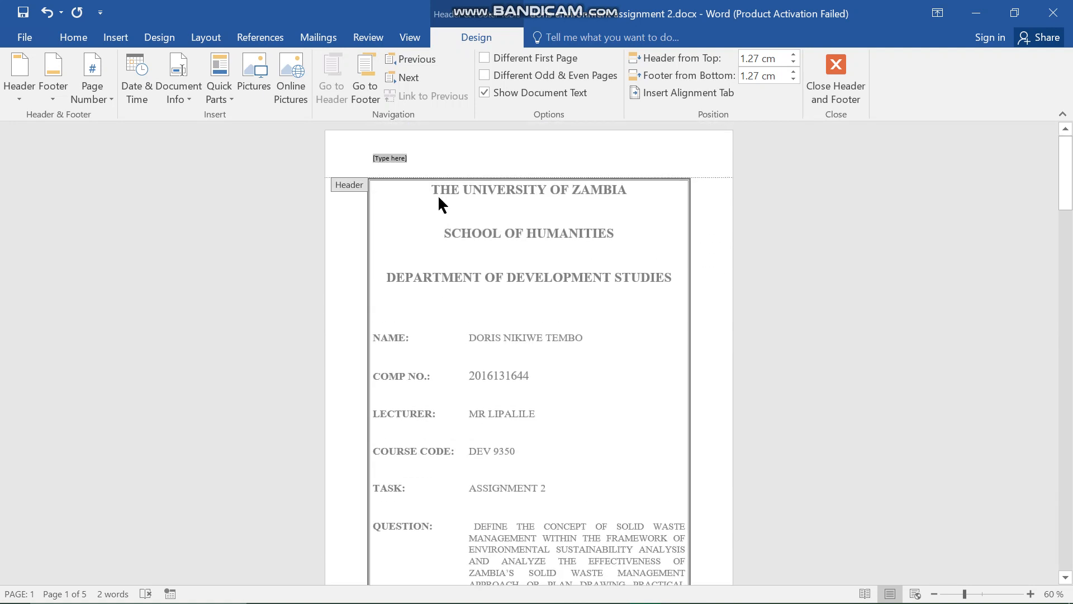
pyautogui.scroll(-12, 433, 159)
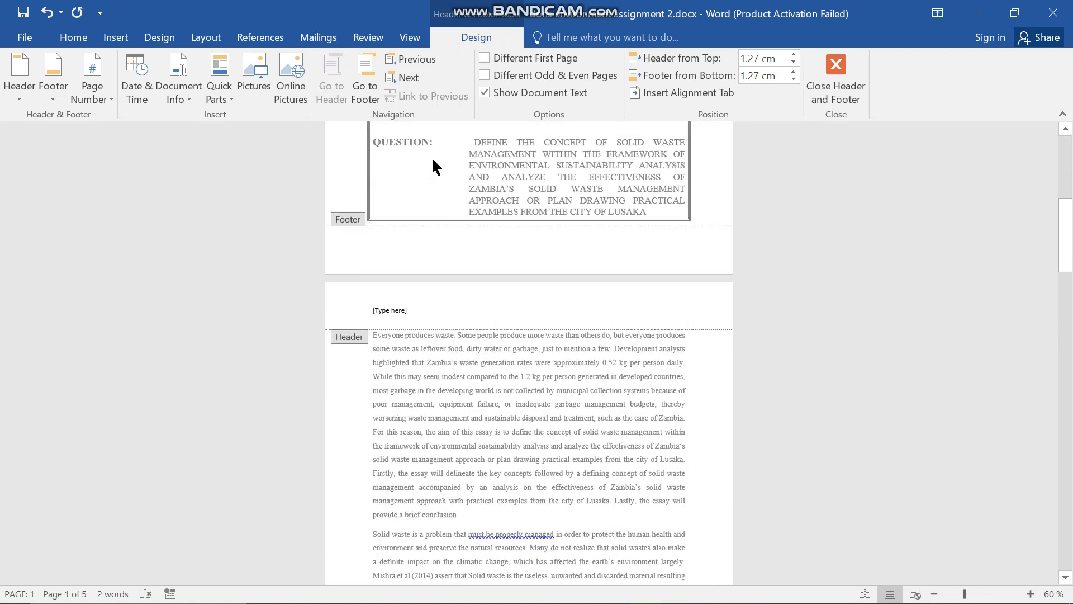
pyautogui.click(424, 228)
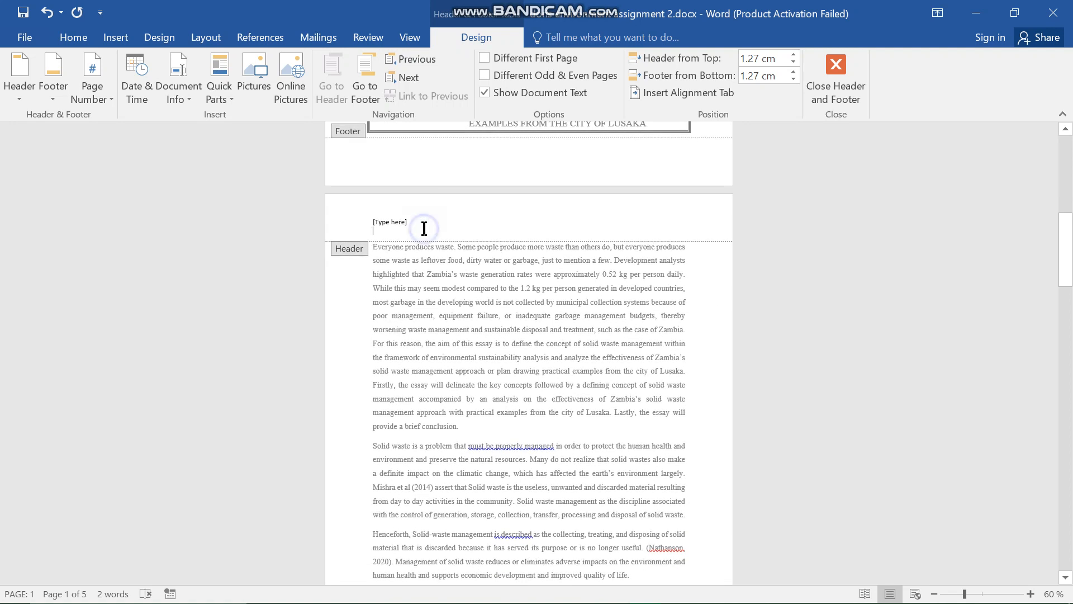
pyautogui.press('BackSpace')
pyautogui.press('BackSpace')
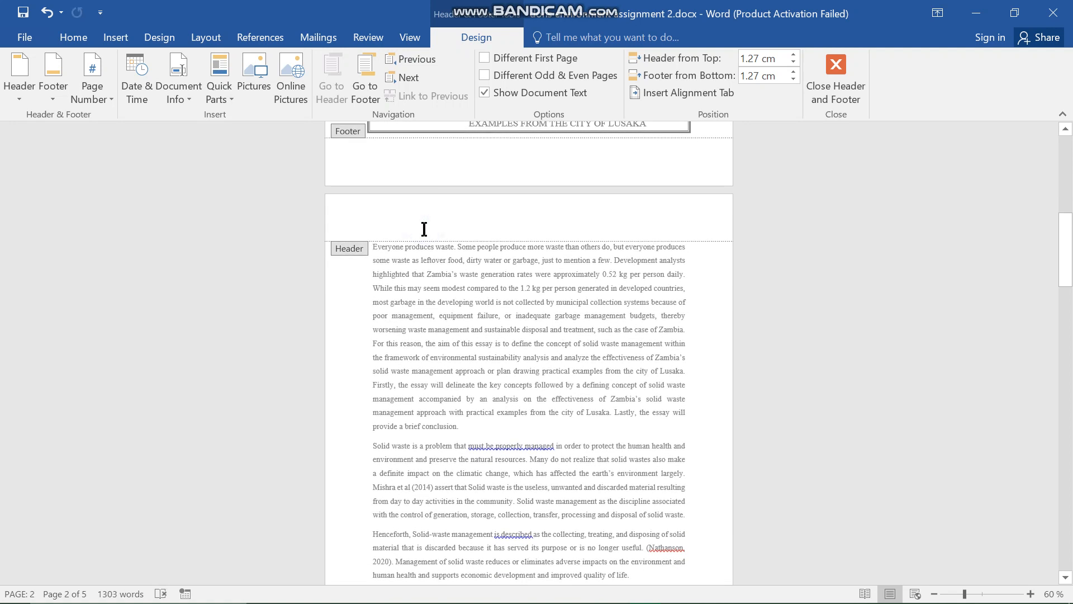
# Open the Field dialog for the header and choose the FileName field from the Document Information category.
pyautogui.click(228, 99)
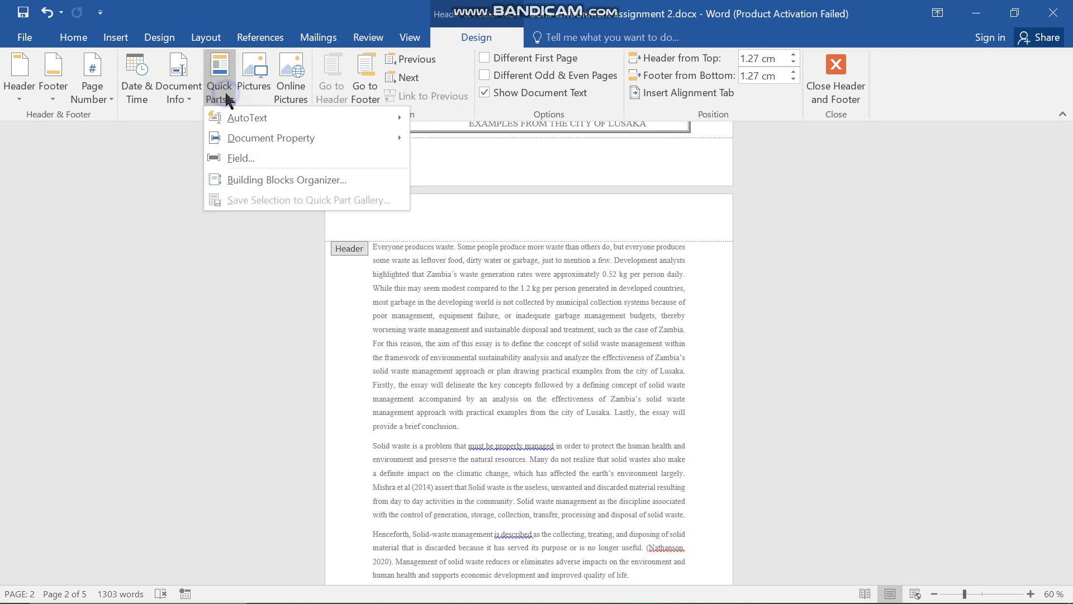
pyautogui.moveTo(239, 122)
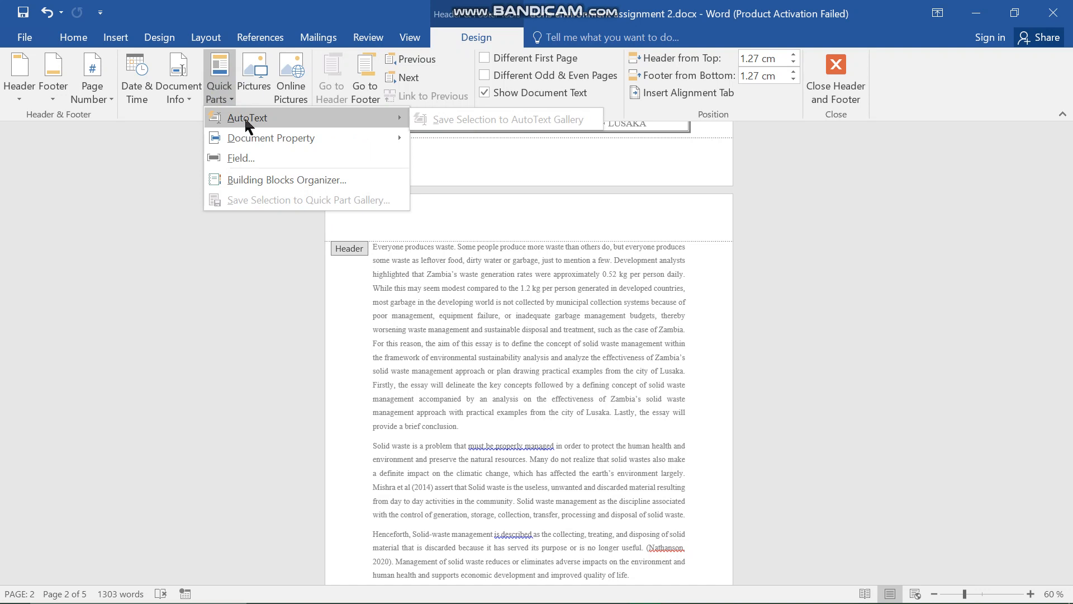
pyautogui.moveTo(272, 141)
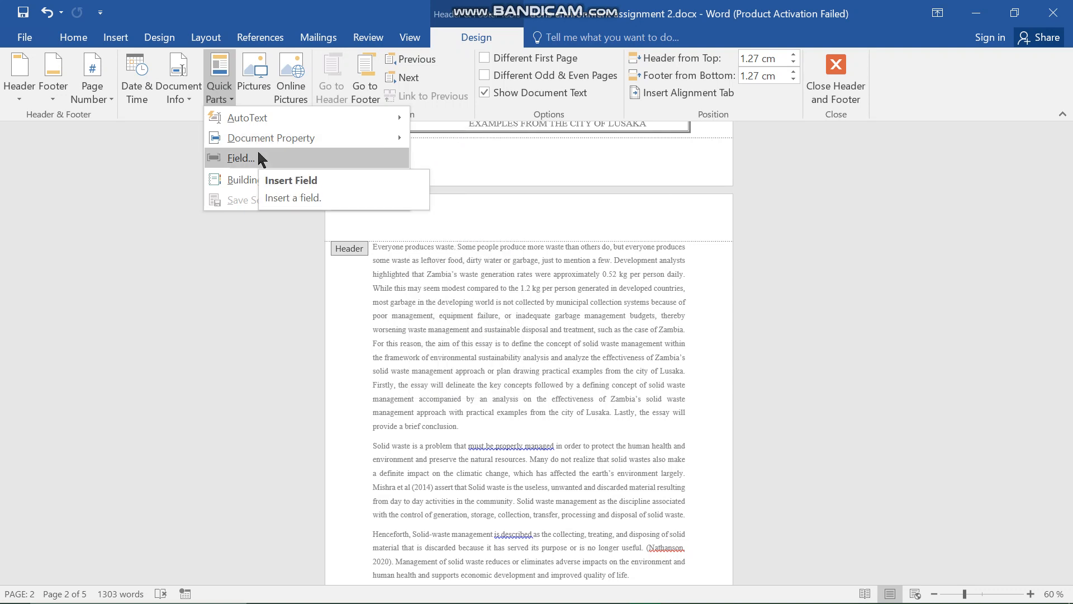
pyautogui.click(261, 159)
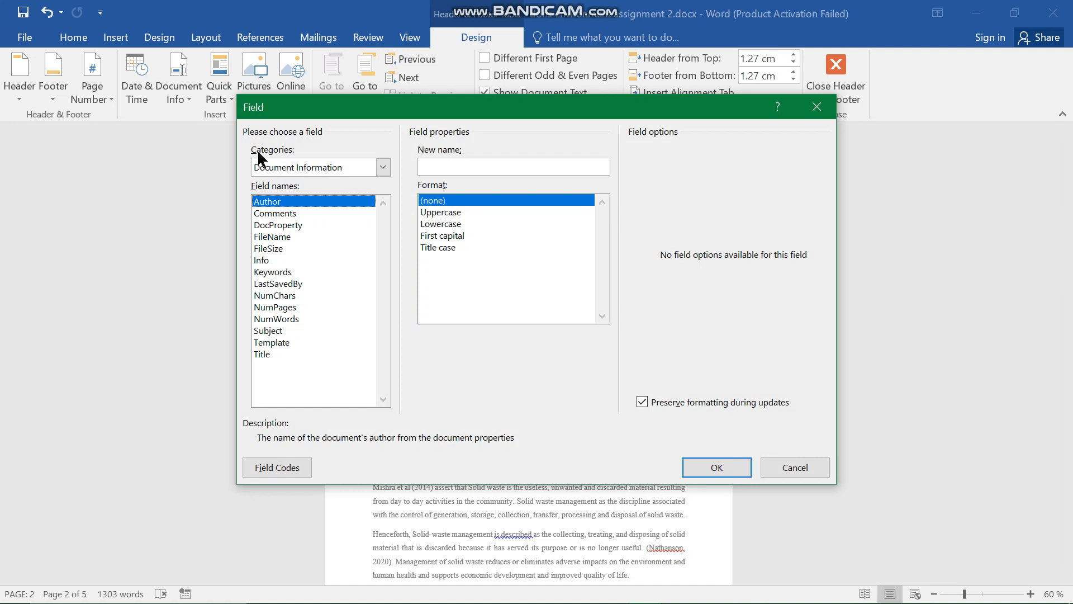
pyautogui.click(384, 169)
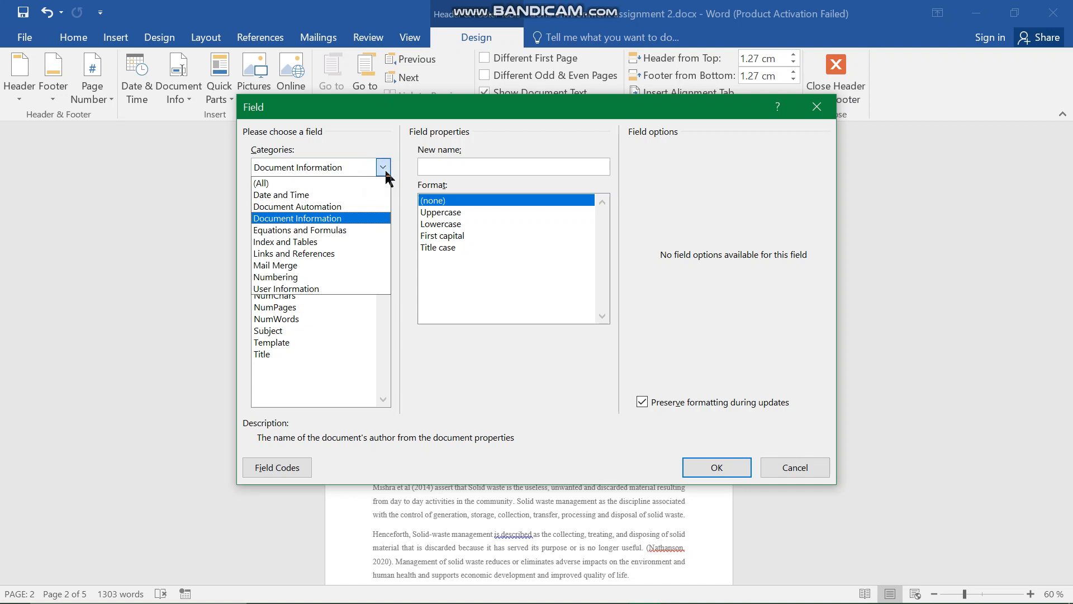
pyautogui.click(356, 219)
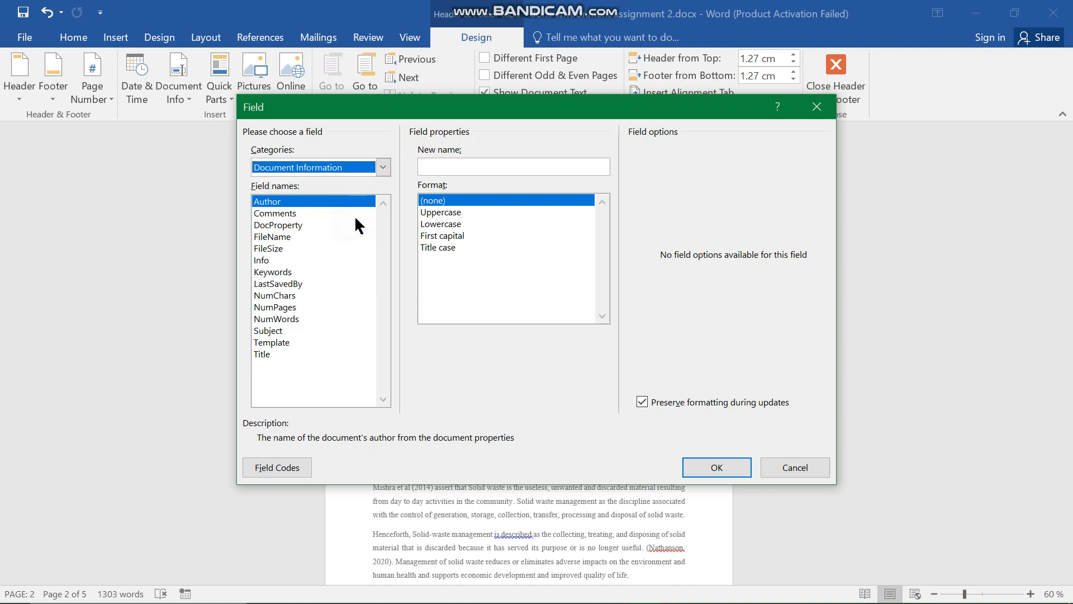
pyautogui.click(289, 217)
pyautogui.click(290, 226)
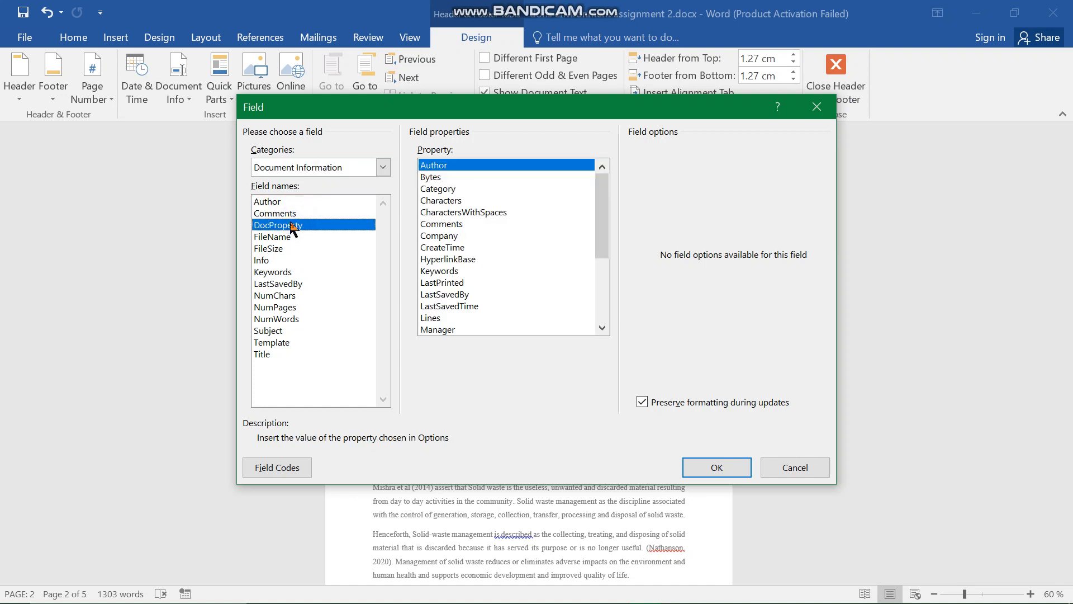
pyautogui.click(283, 237)
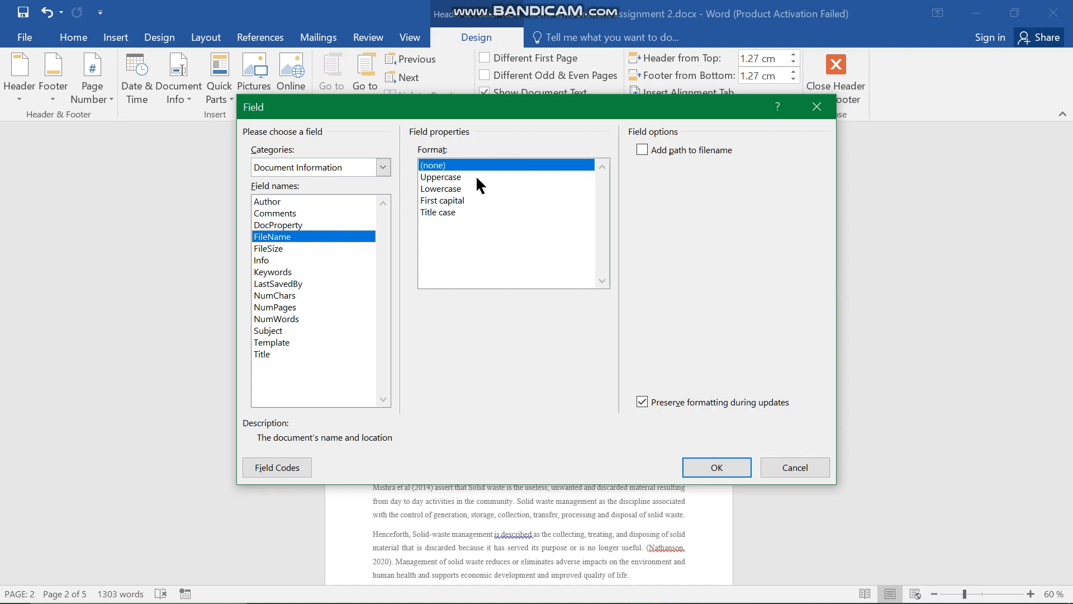
# Set the FileName field's format to First capital, include the path to the filename, and insert the field in the header.
pyautogui.click(442, 177)
pyautogui.click(442, 189)
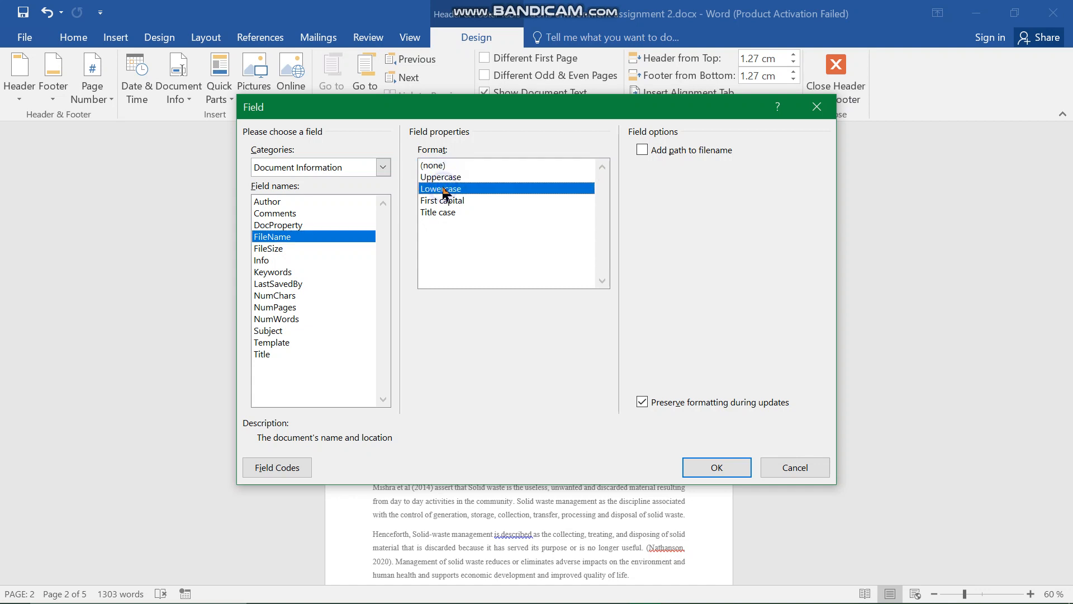
pyautogui.click(446, 201)
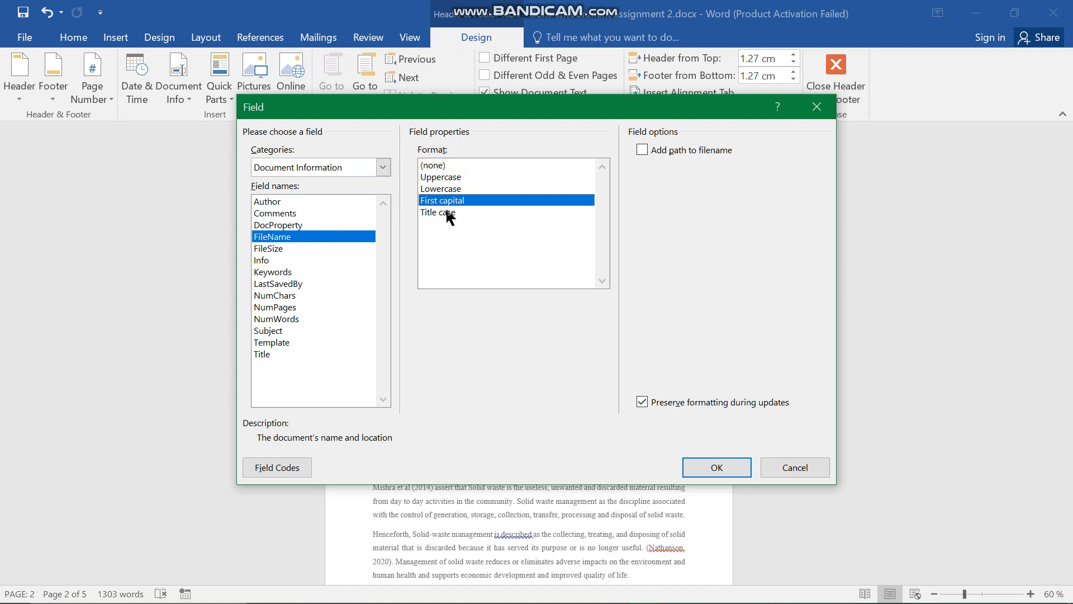
pyautogui.click(447, 213)
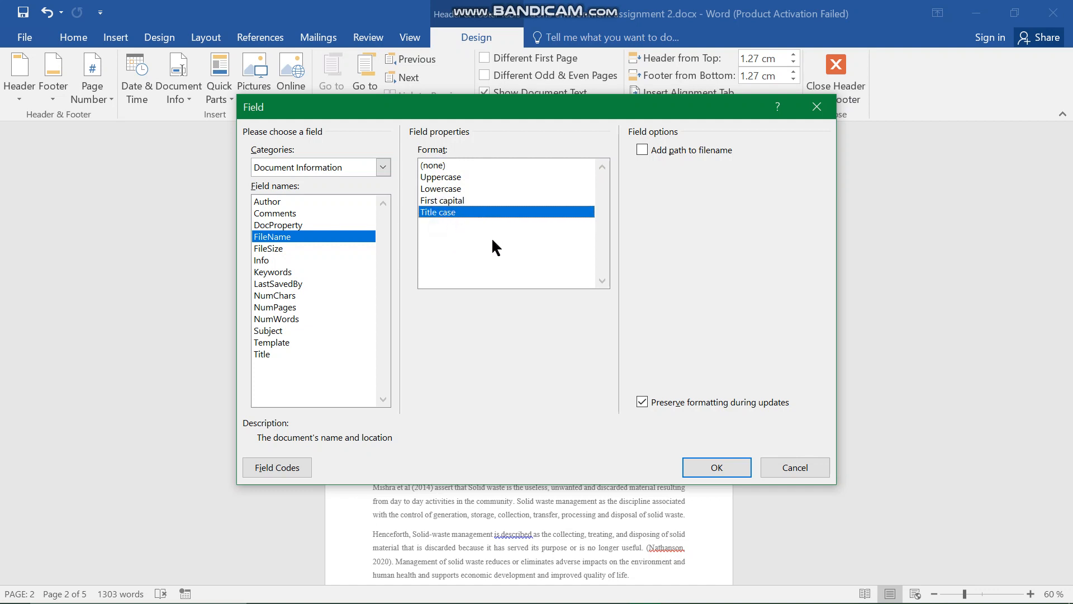
pyautogui.click(447, 201)
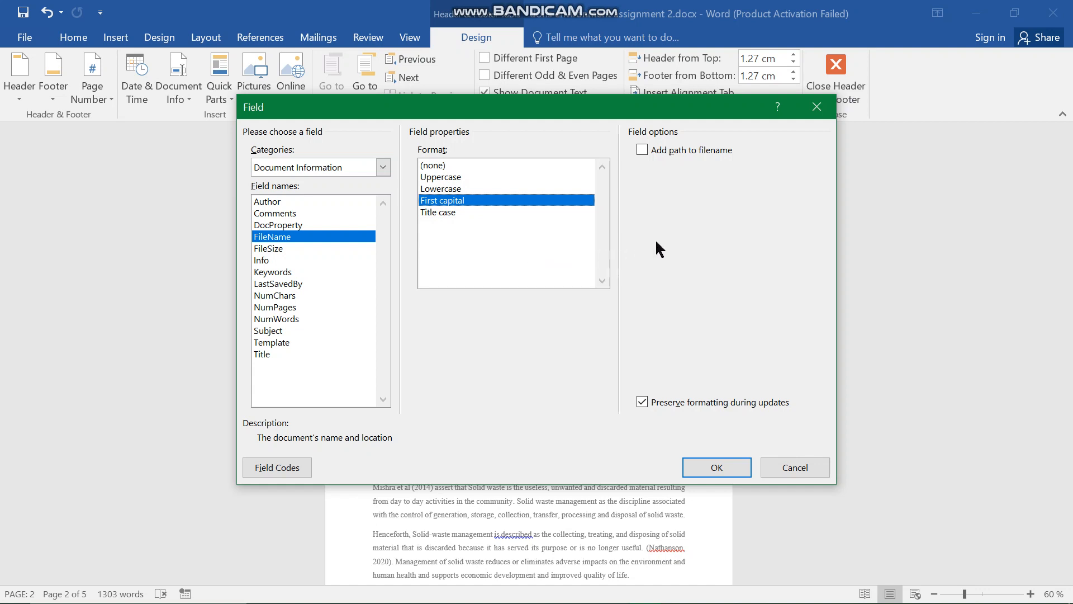
pyautogui.click(646, 150)
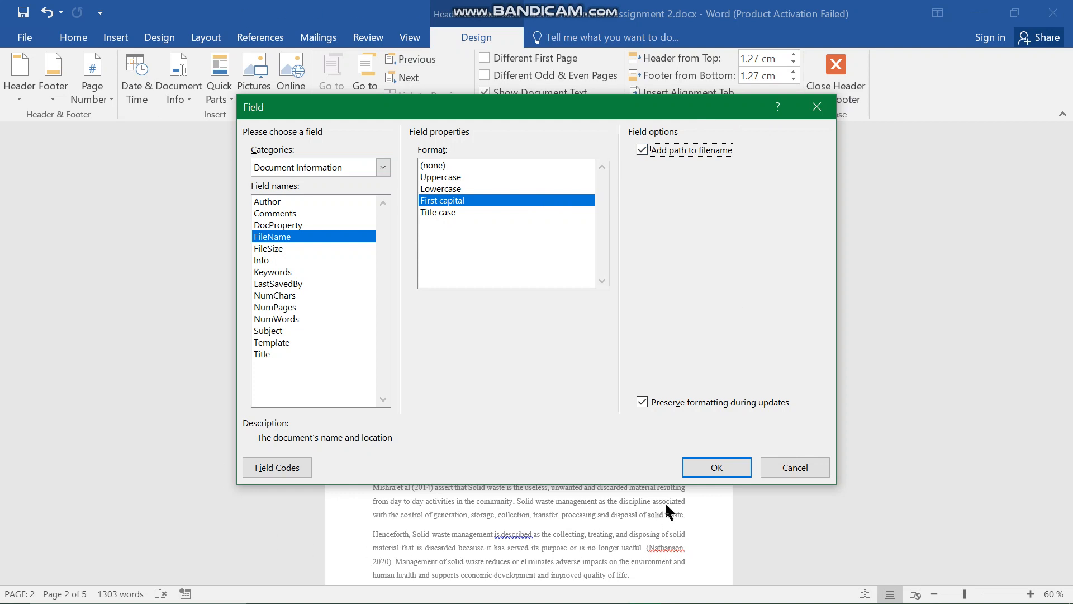
pyautogui.click(709, 469)
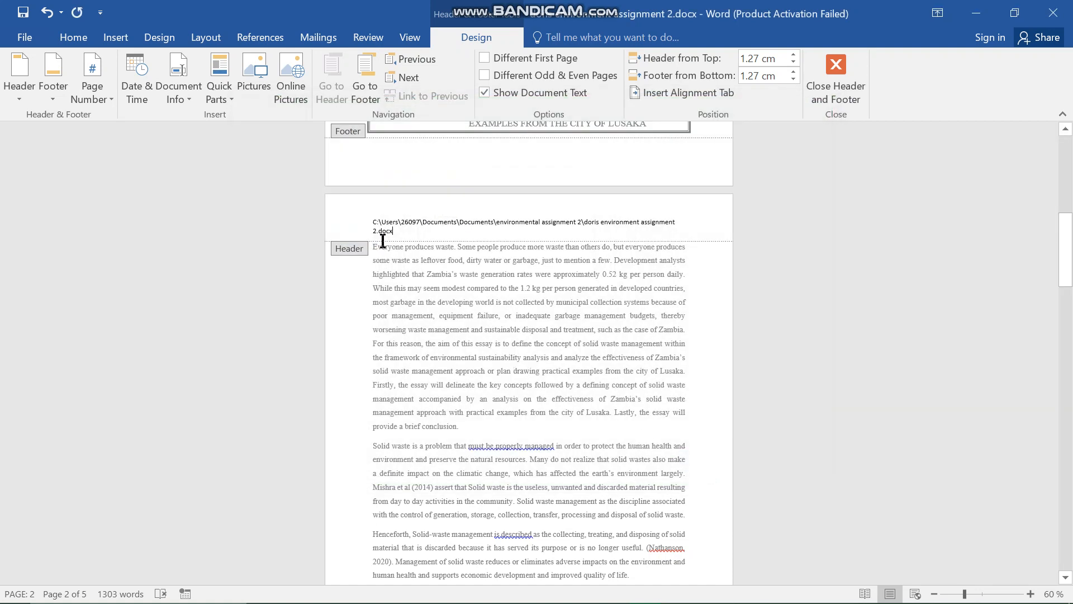
# Open the Page Number Format settings for the document.
pyautogui.scroll(-1, 383, 234)
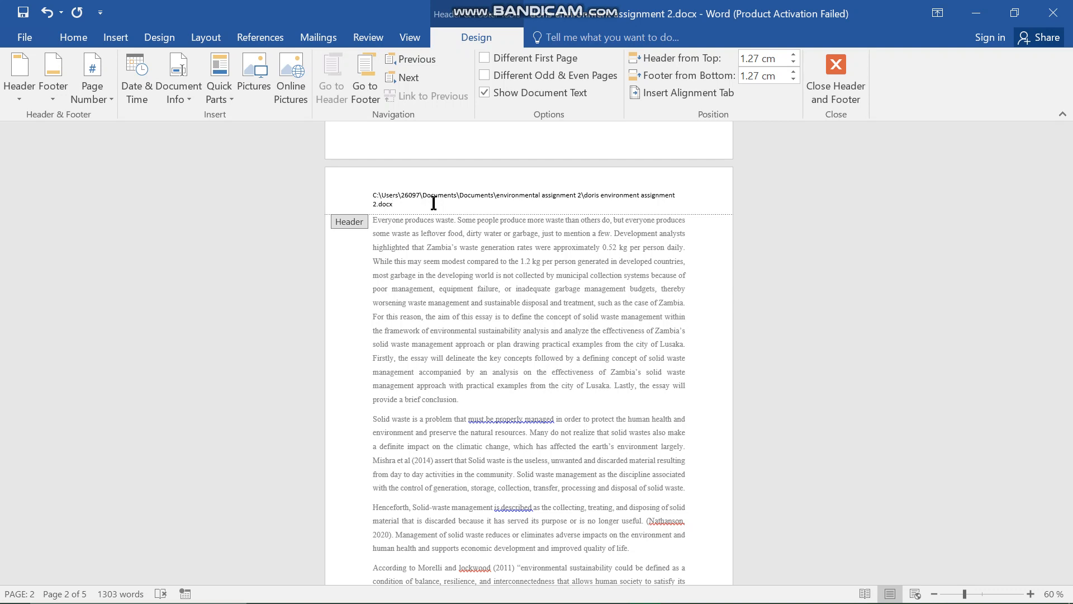
pyautogui.scroll(-1, 433, 202)
pyautogui.scroll(1, 433, 202)
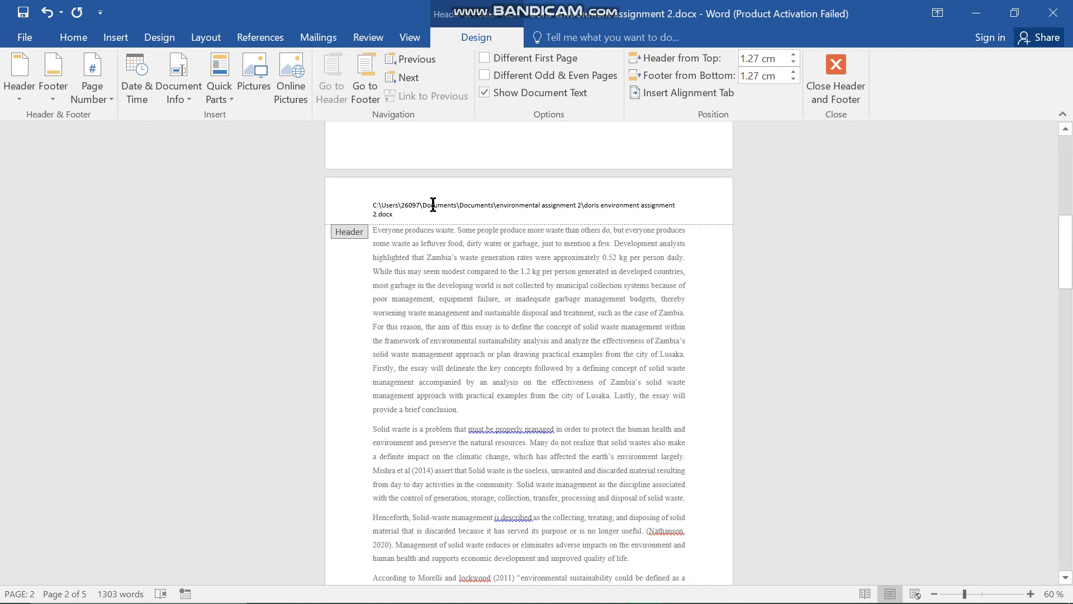
pyautogui.scroll(-8, 433, 206)
pyautogui.scroll(4, 435, 211)
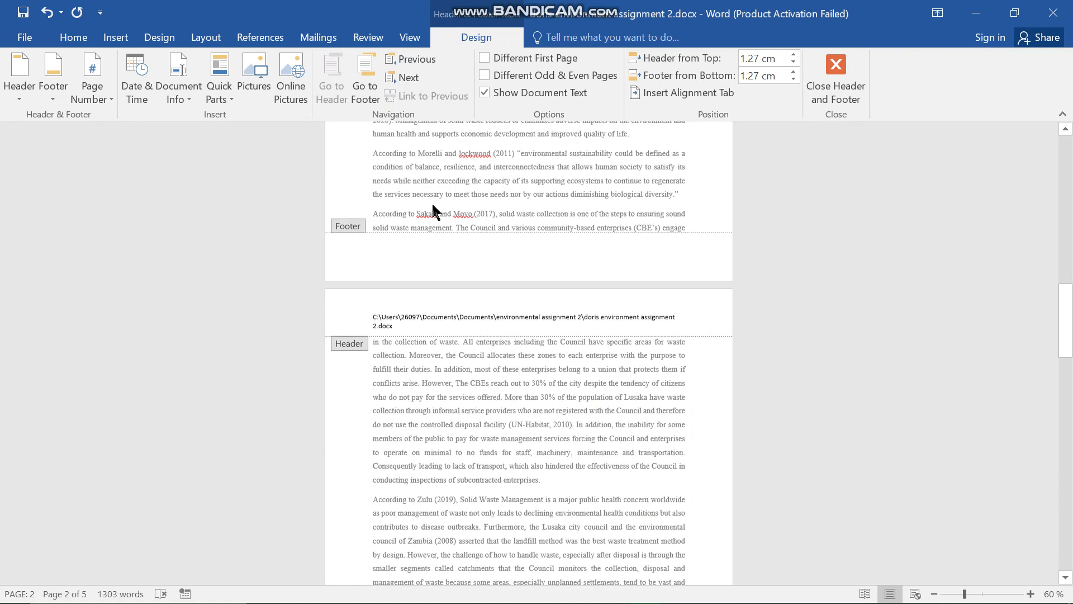
pyautogui.scroll(1, 433, 212)
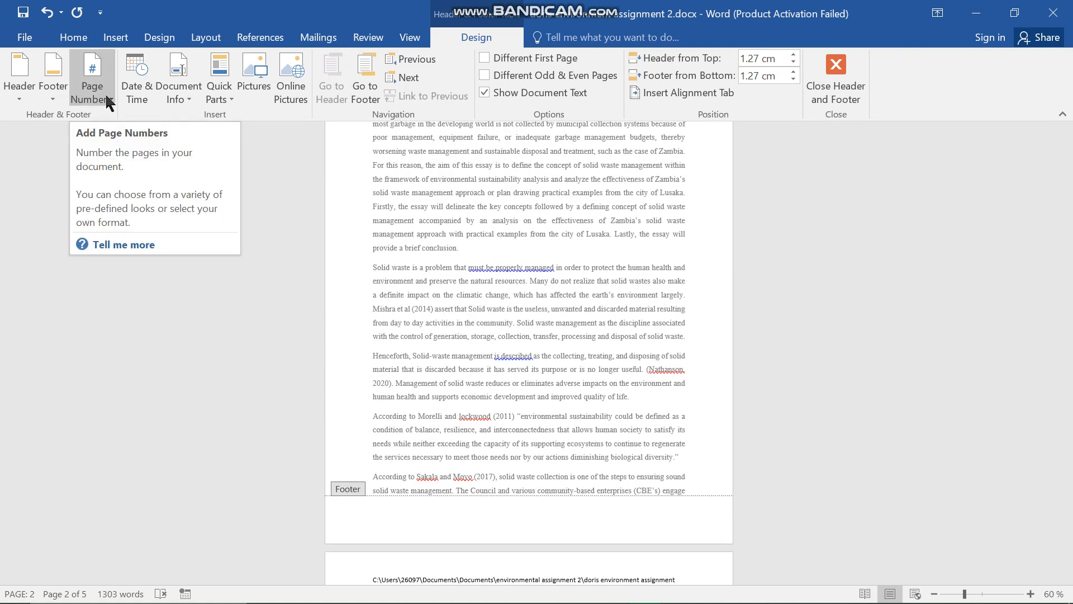
pyautogui.click(108, 102)
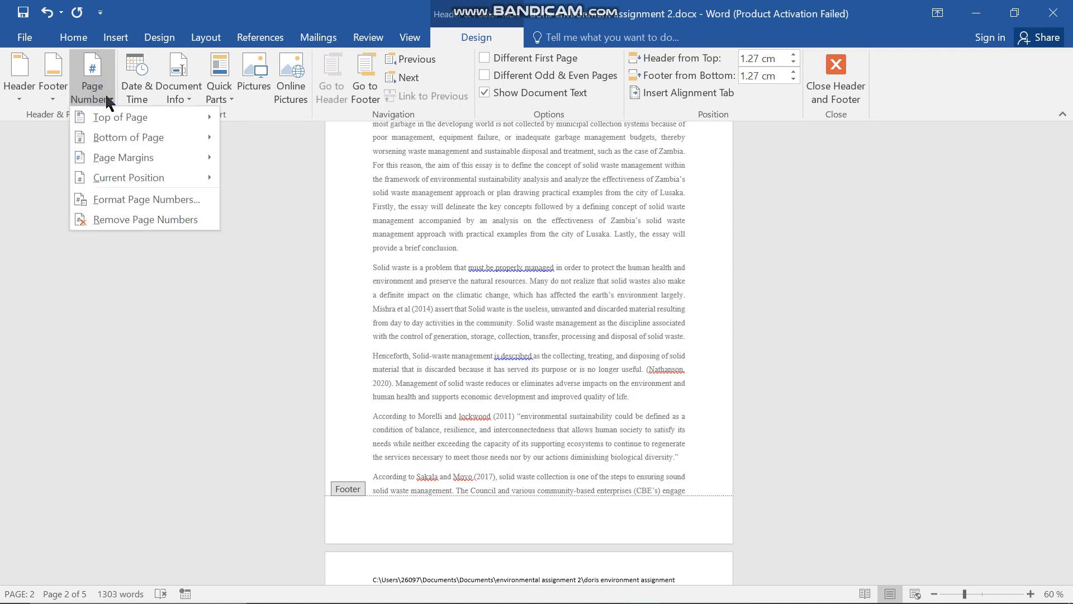
pyautogui.moveTo(113, 119)
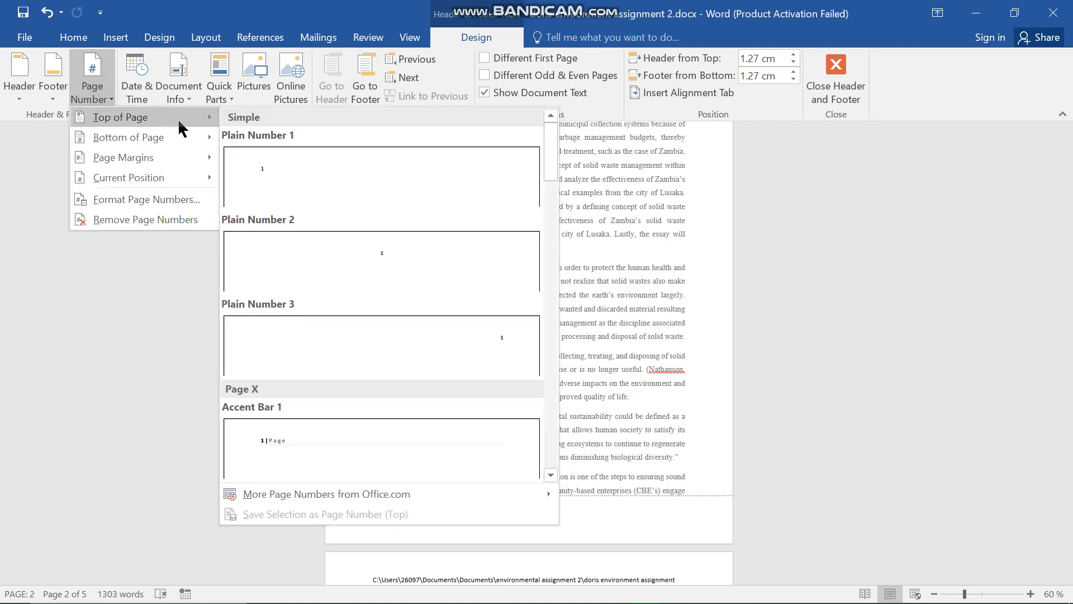
pyautogui.moveTo(151, 139)
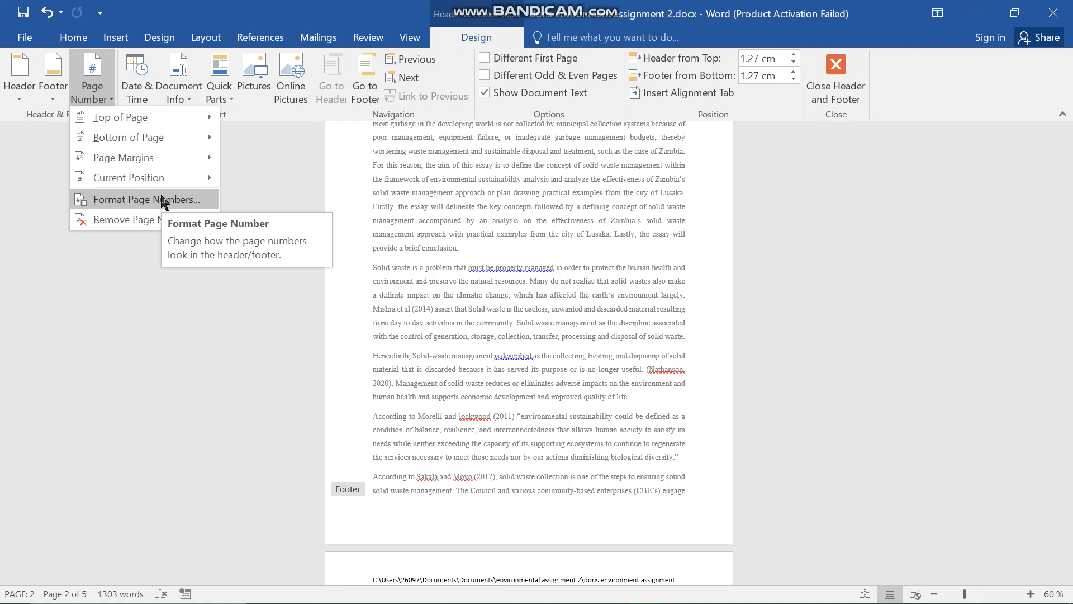
pyautogui.click(161, 201)
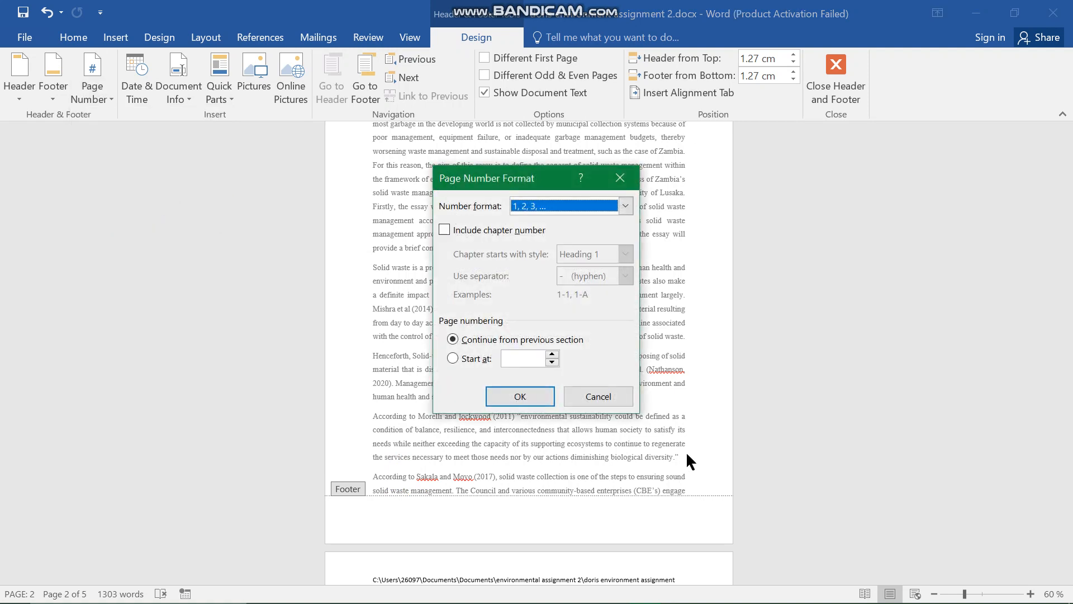
# Set the page number format to 1, 2, 3, … and start the page numbering at 0.
pyautogui.click(626, 207)
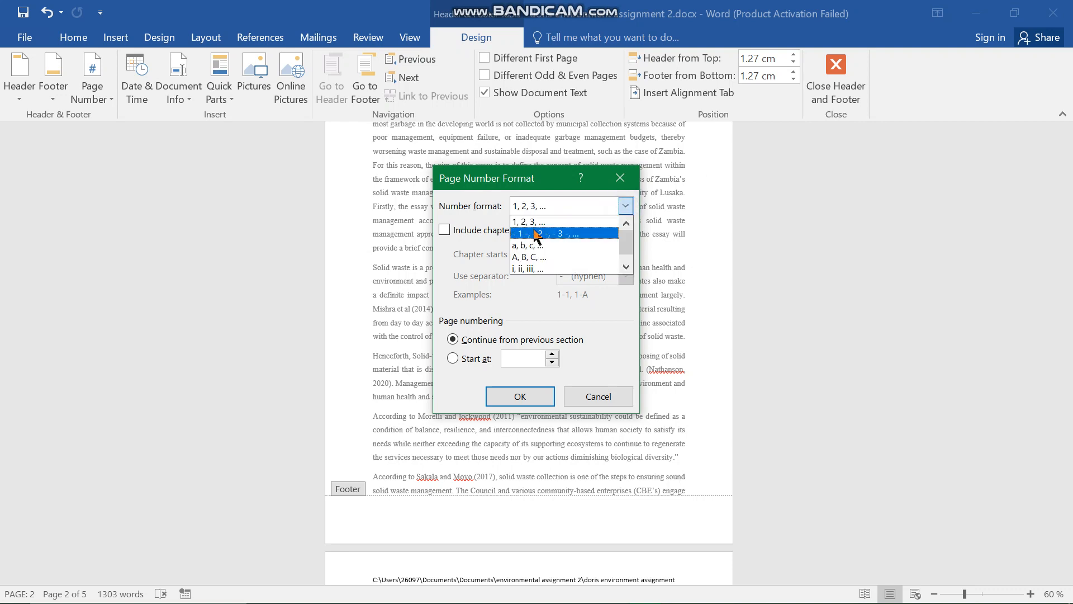
pyautogui.click(627, 267)
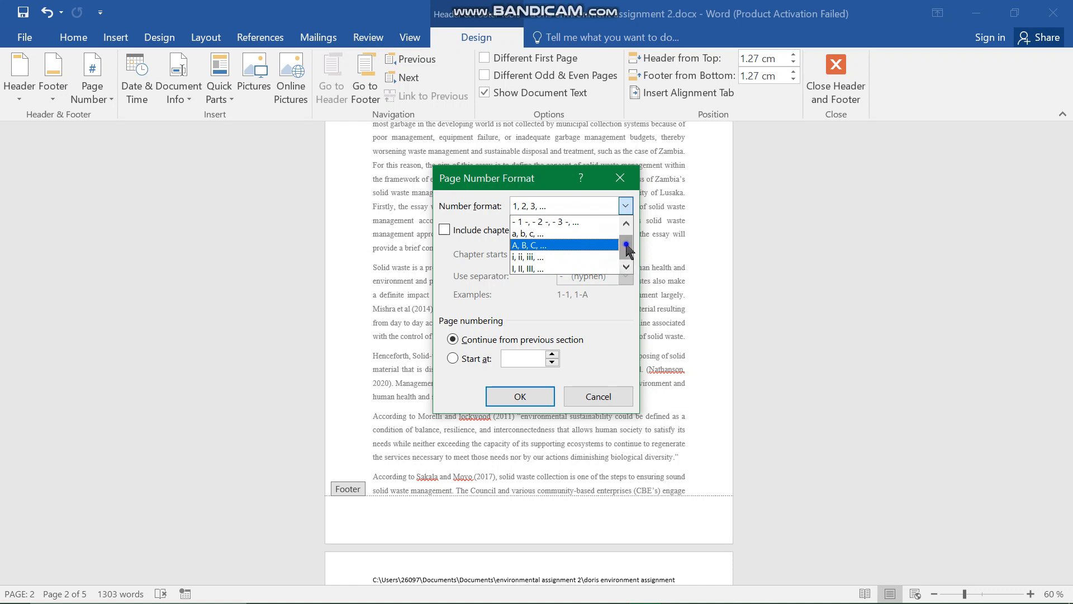
pyautogui.click(626, 224)
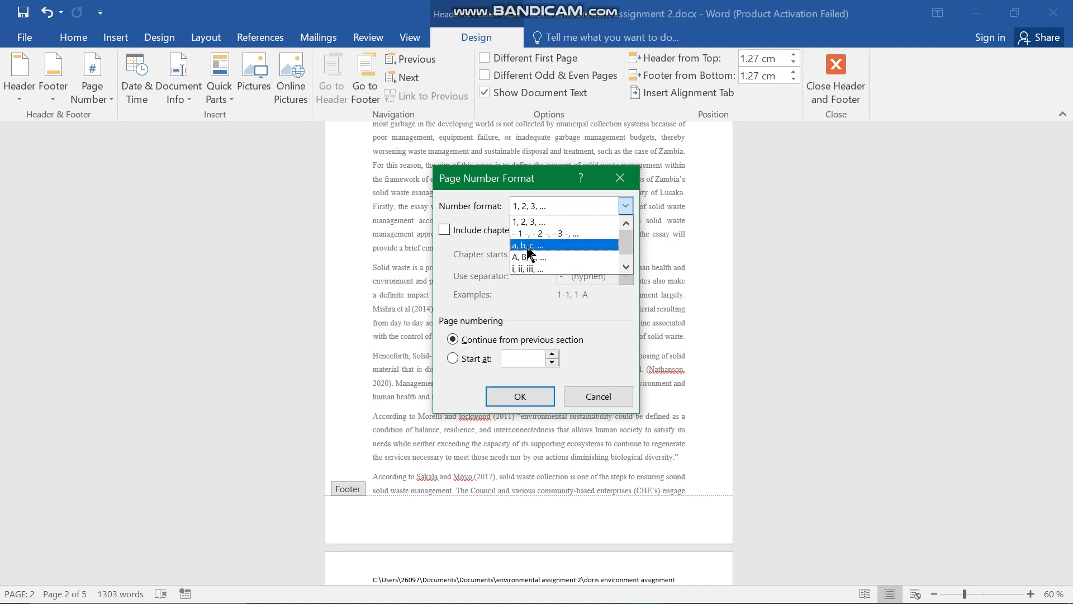
pyautogui.click(526, 222)
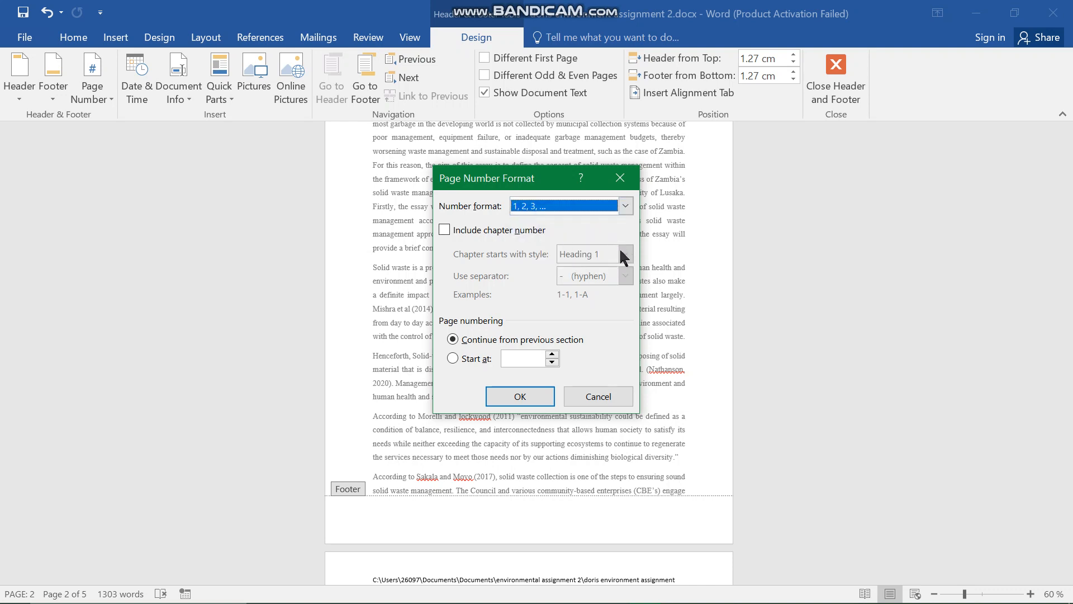
pyautogui.click(455, 358)
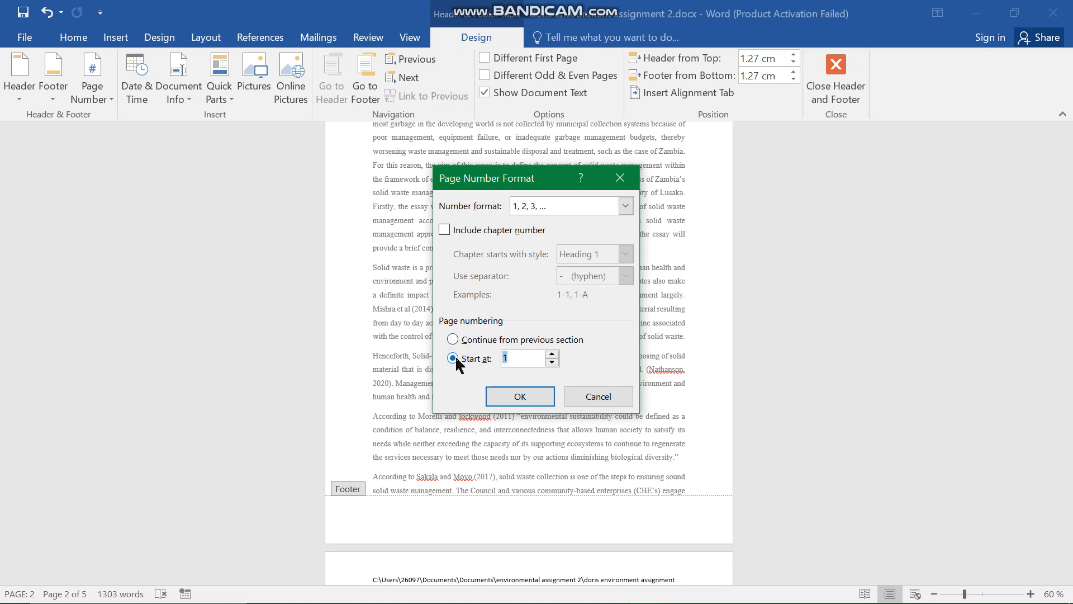
pyautogui.click(513, 358)
pyautogui.press('BackSpace')
pyautogui.write('0')
pyautogui.click(532, 392)
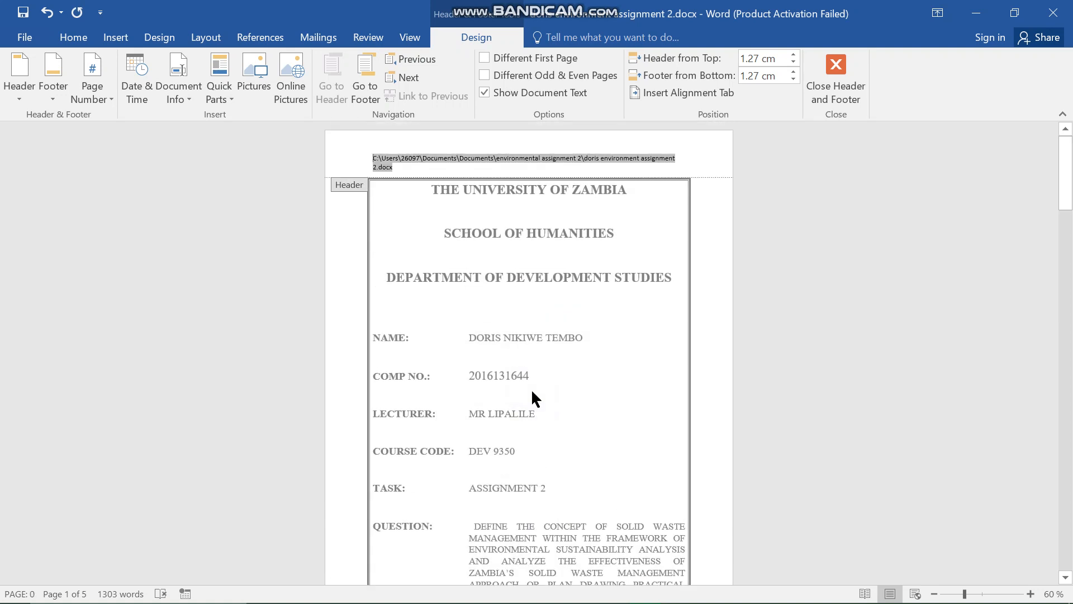
# Insert page numbers at the bottom of the page using the Accent Bar 1 style.
pyautogui.scroll(-3, 532, 391)
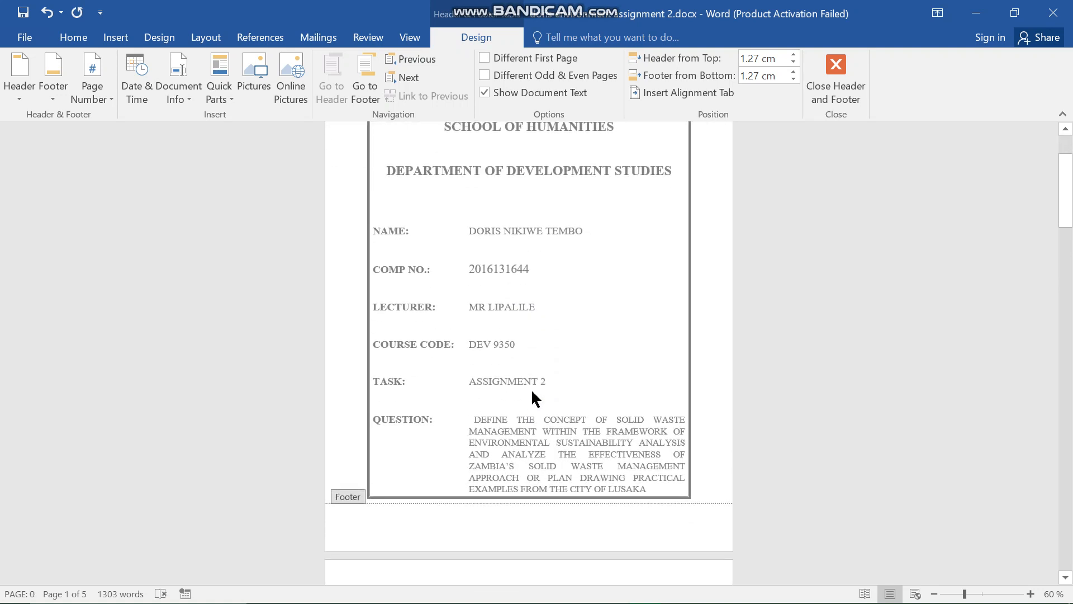
pyautogui.scroll(-3, 532, 392)
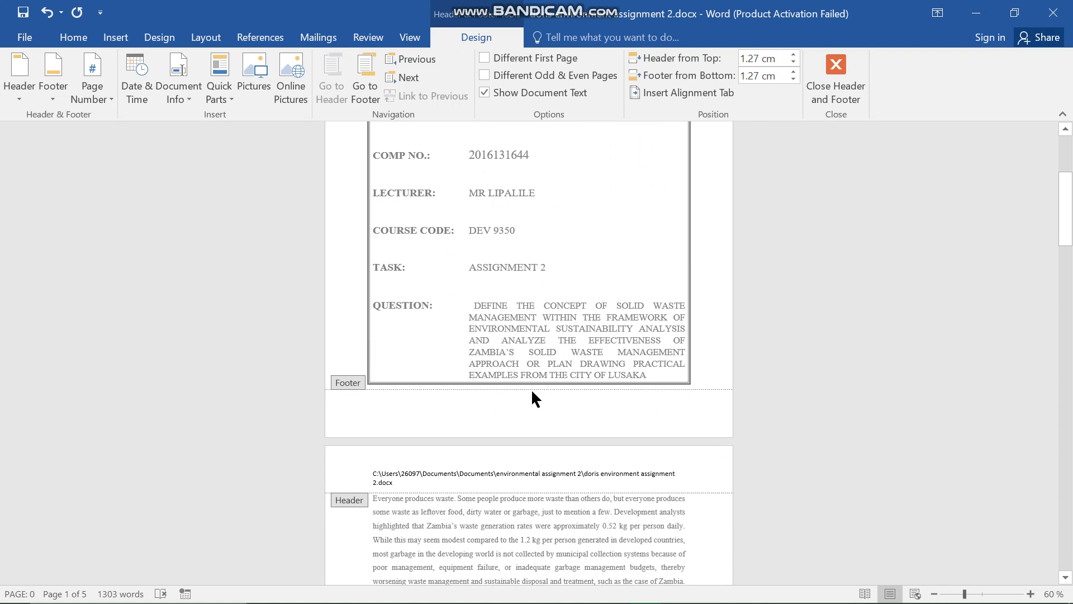
pyautogui.scroll(6, 532, 393)
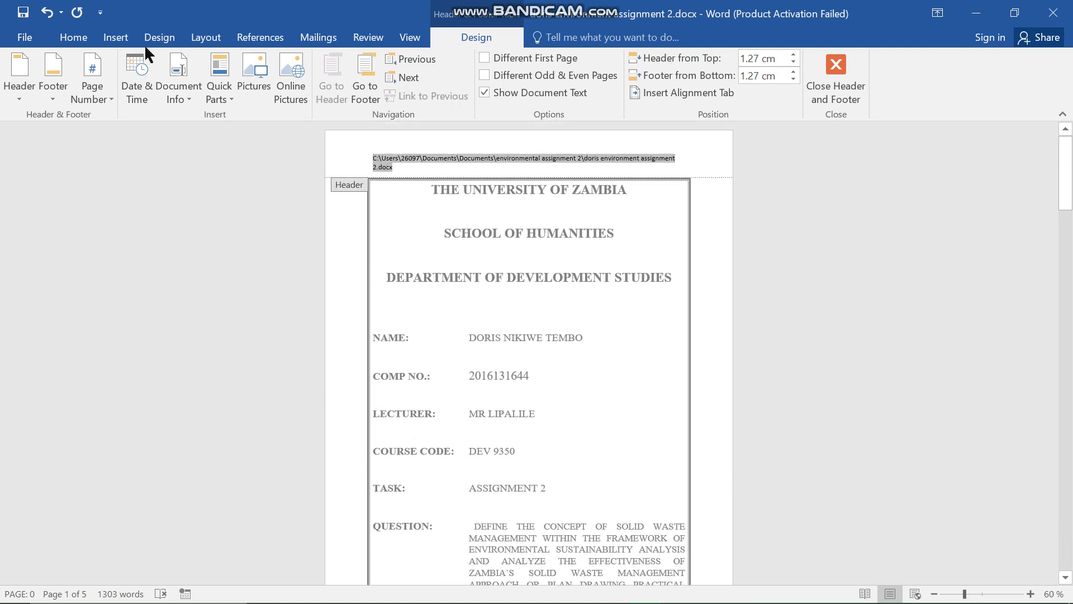
pyautogui.click(108, 104)
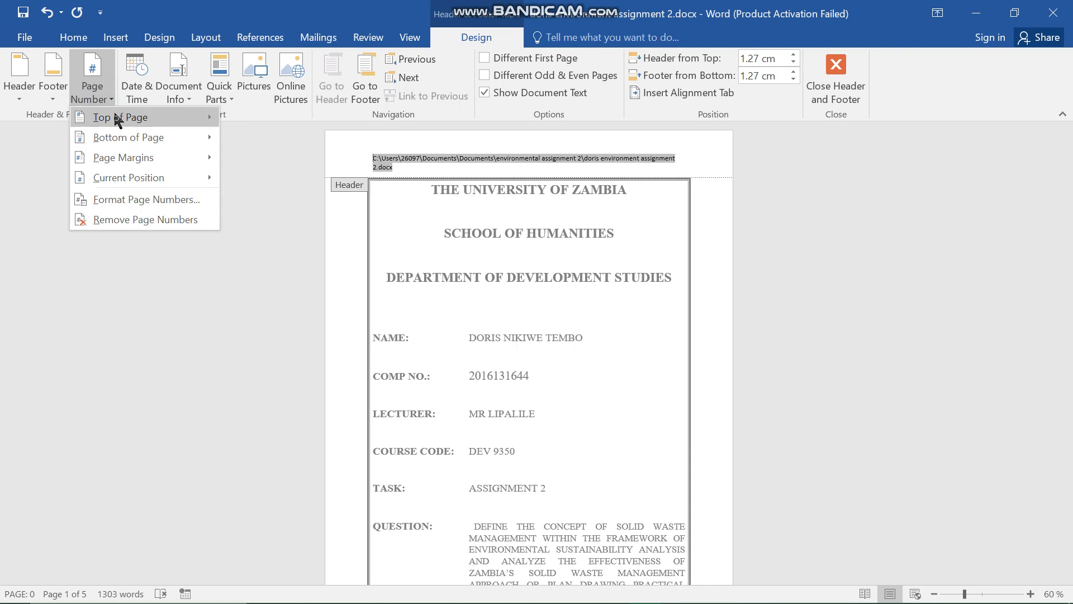
pyautogui.moveTo(123, 142)
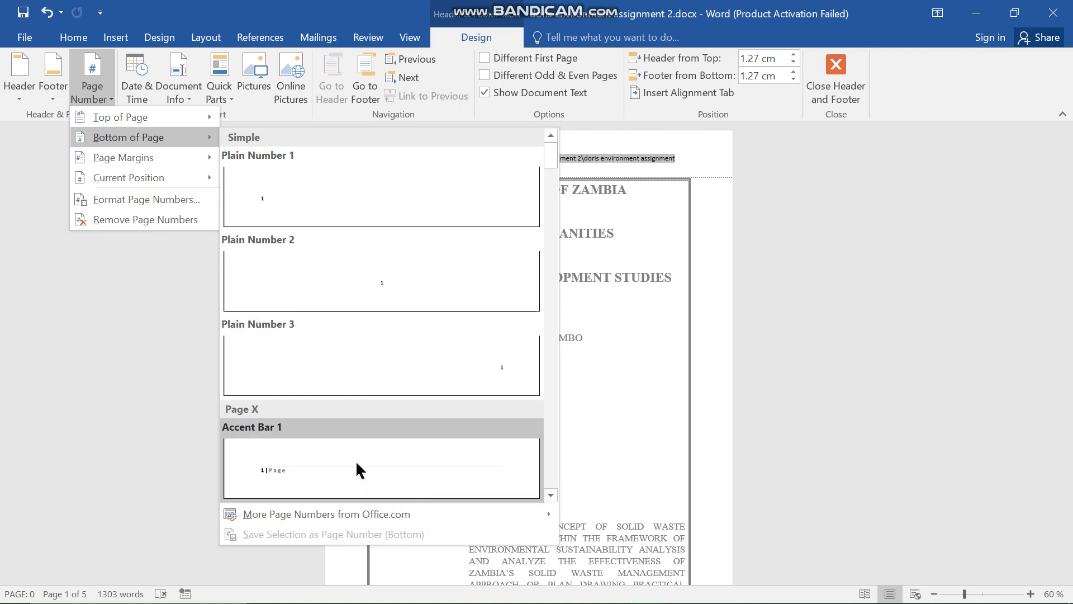
pyautogui.click(554, 462)
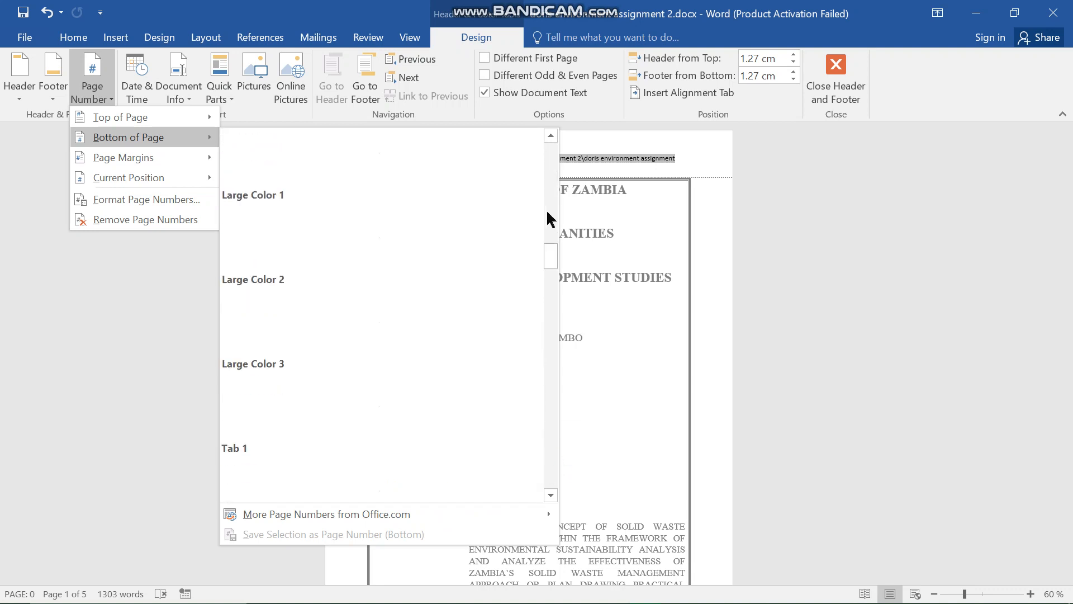
pyautogui.moveTo(548, 253); pyautogui.dragTo(545, 148)
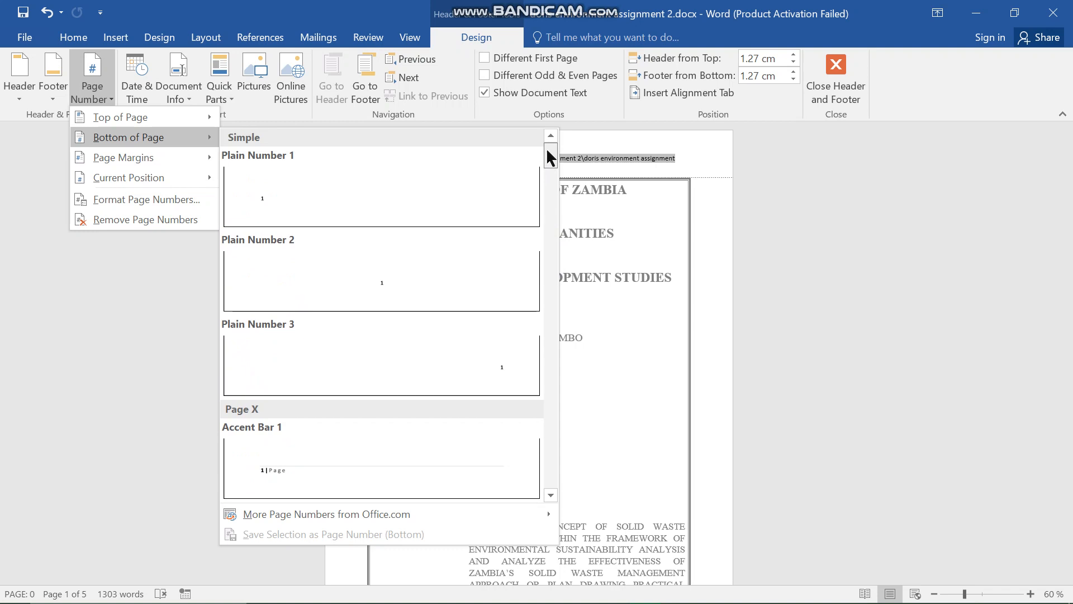
pyautogui.click(323, 455)
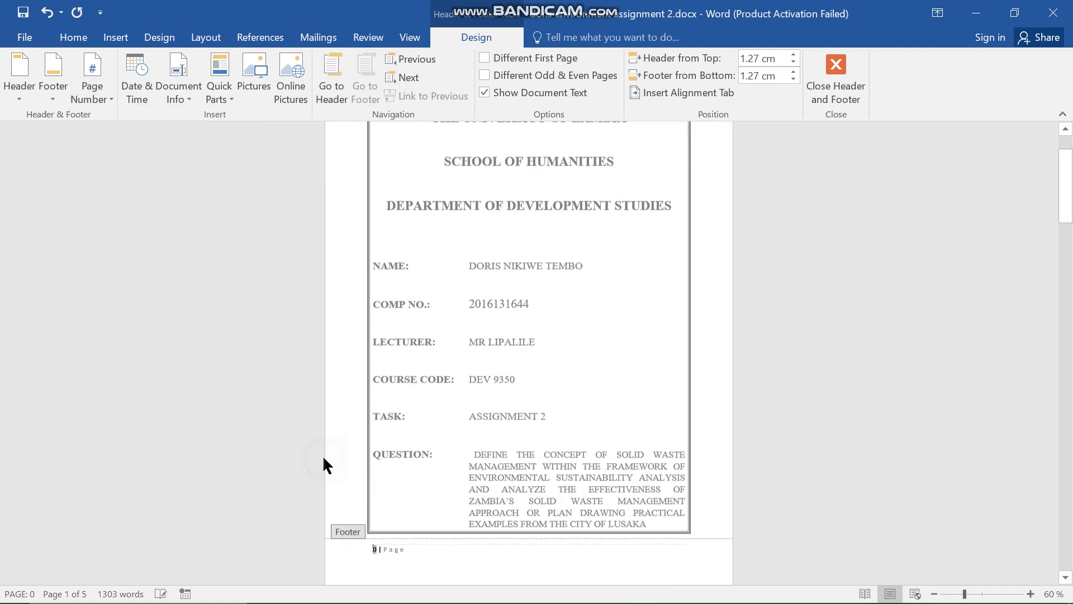
# Check the page numbers in the footers from the cover page through the references page.
pyautogui.scroll(-8, 425, 492)
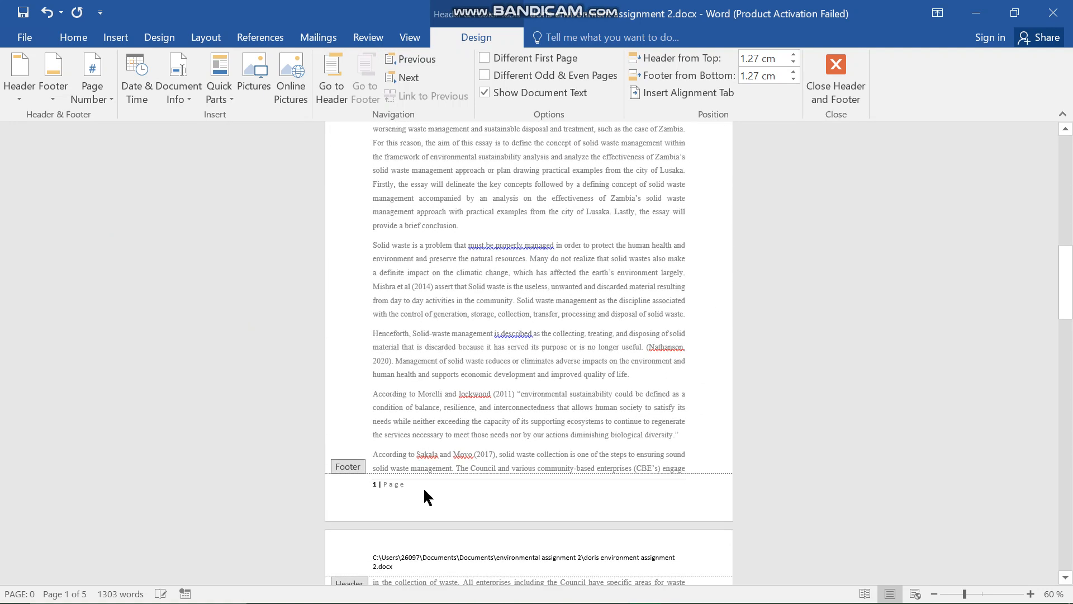
pyautogui.scroll(8, 425, 495)
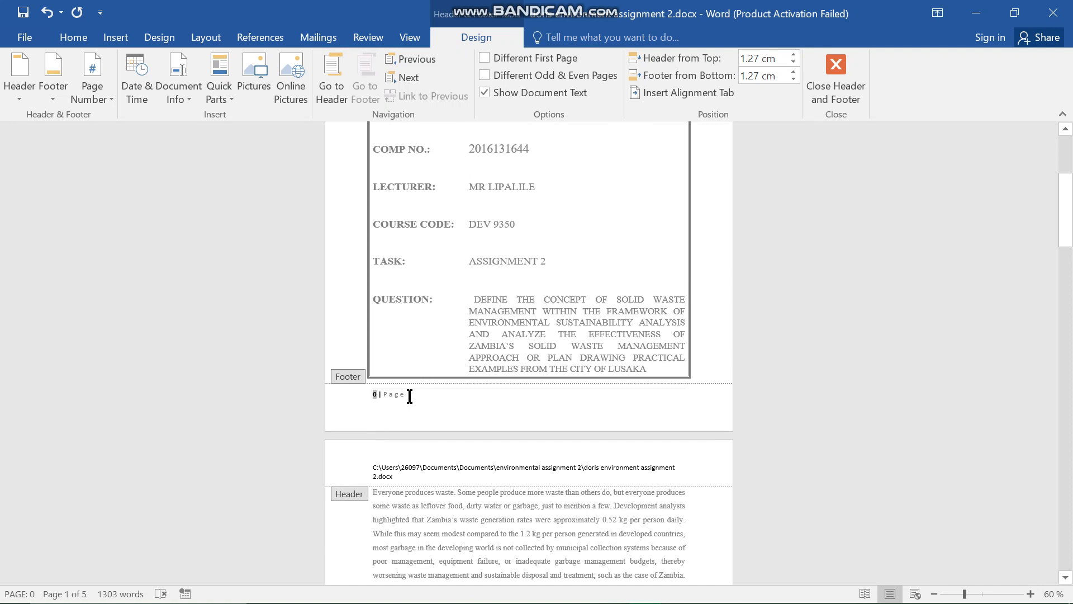
pyautogui.scroll(-10, 409, 396)
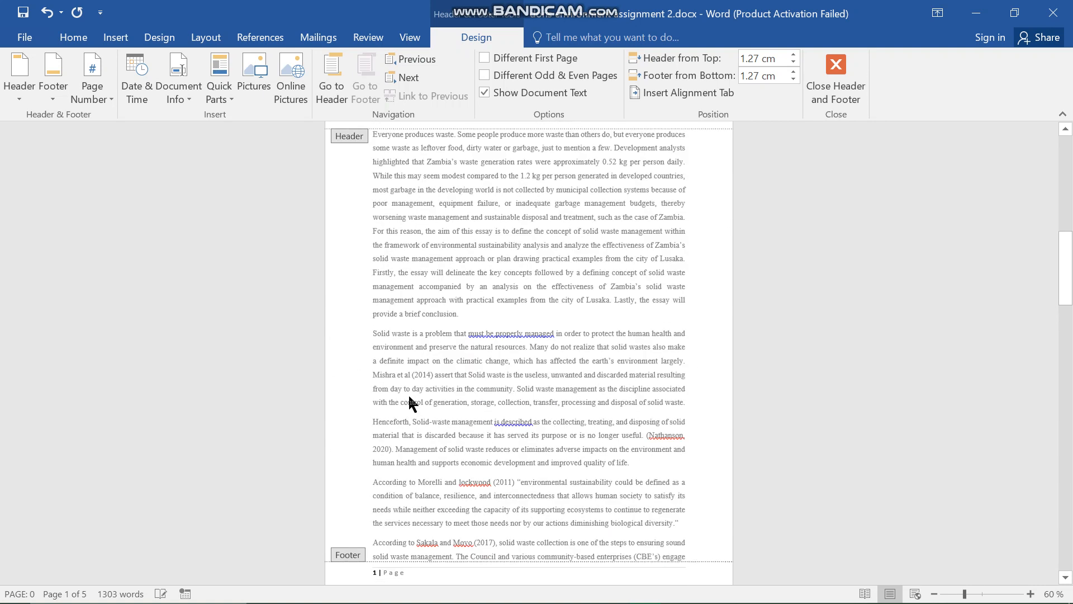
pyautogui.scroll(-6, 410, 396)
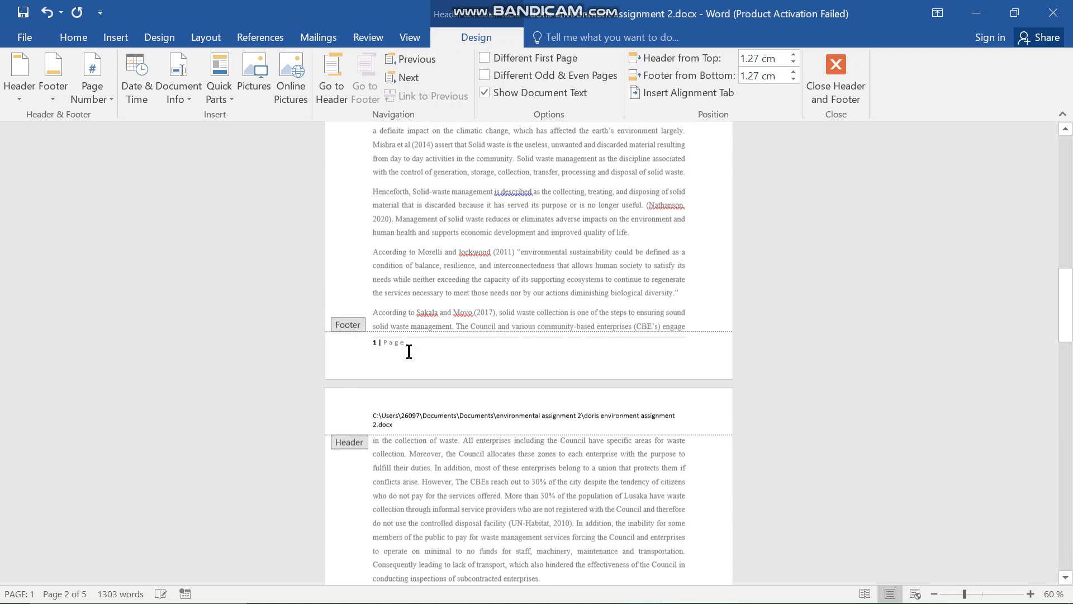
pyautogui.scroll(-10, 409, 354)
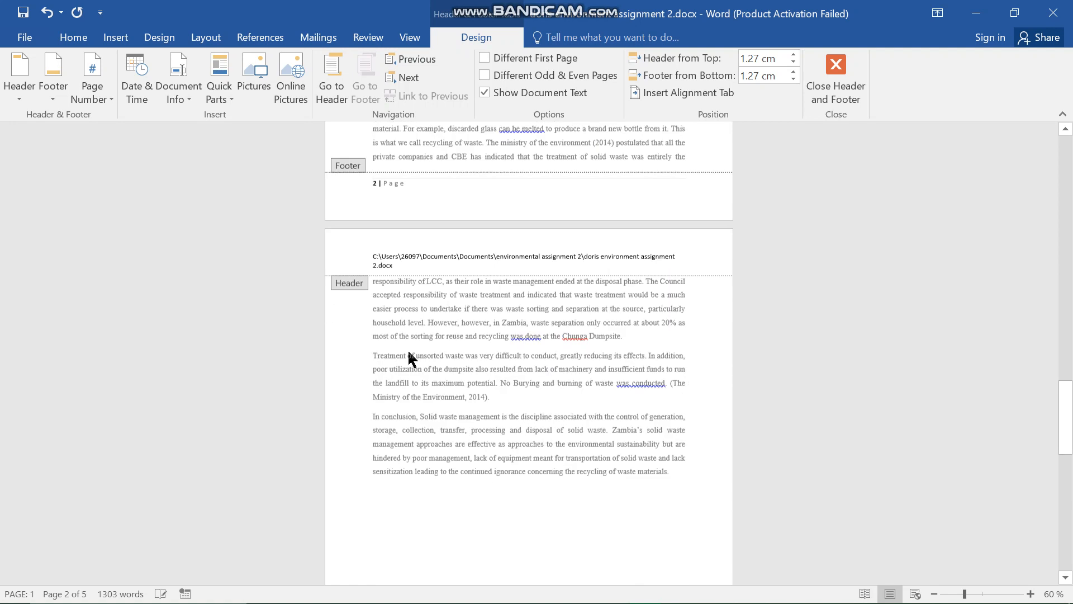
pyautogui.scroll(-10, 408, 358)
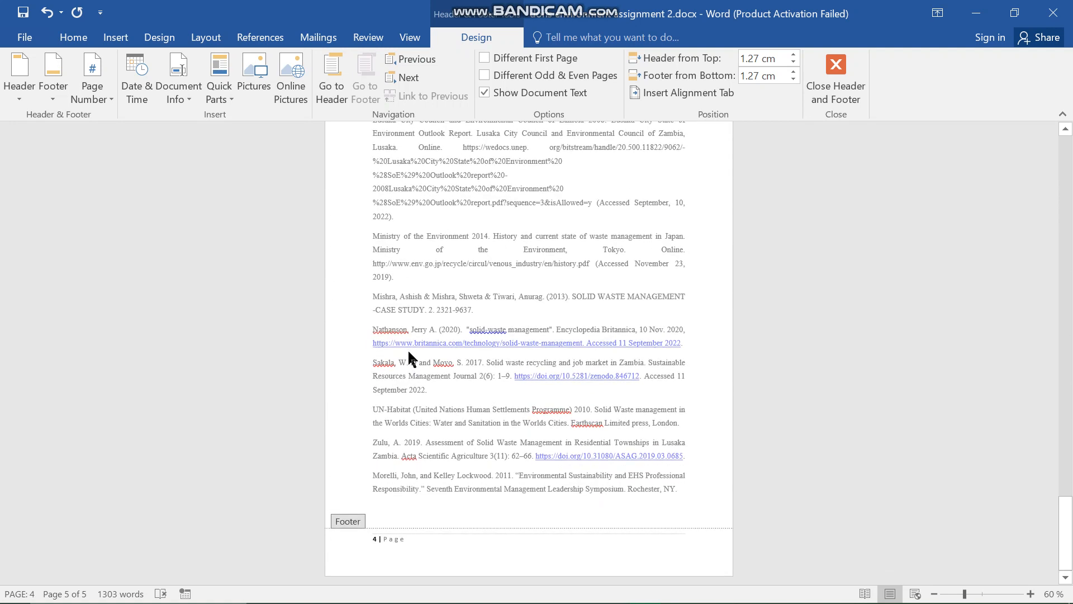
pyautogui.scroll(10, 409, 353)
pyautogui.scroll(20, 412, 364)
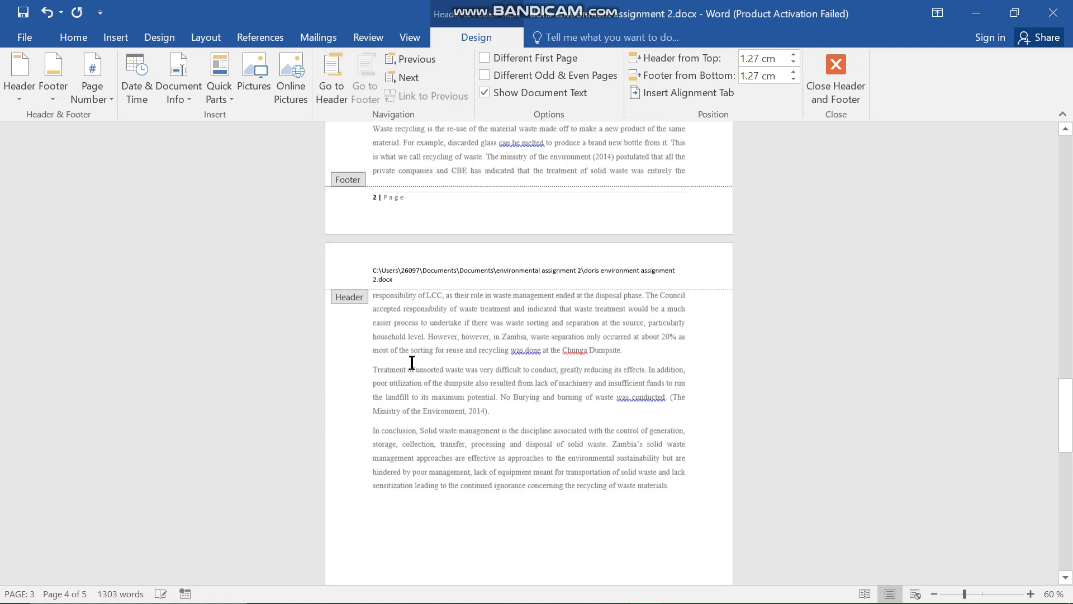
pyautogui.scroll(3, 411, 369)
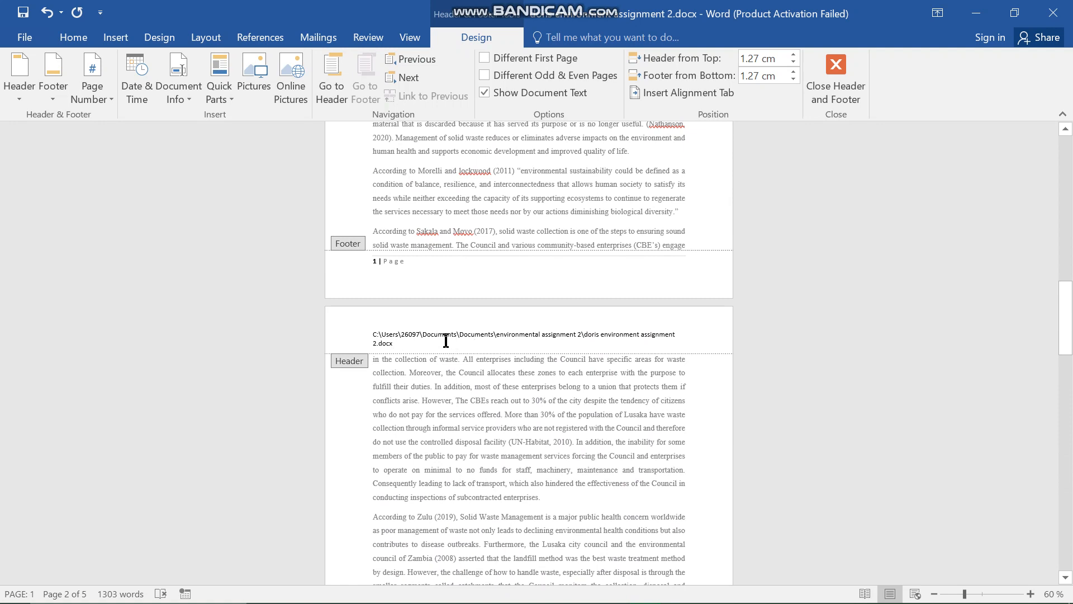
pyautogui.scroll(1, 447, 368)
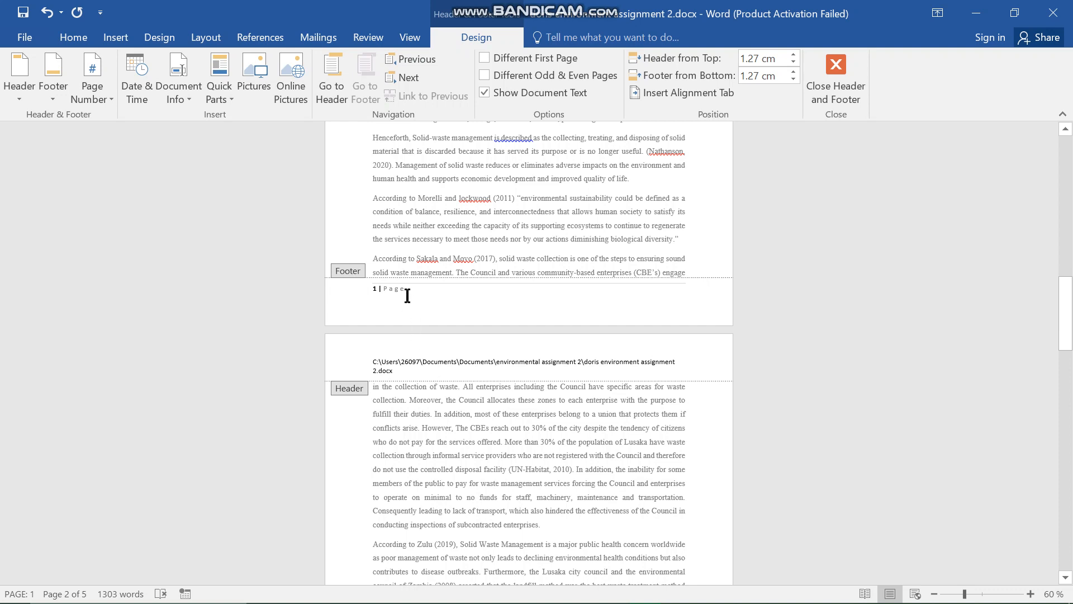
pyautogui.scroll(5, 408, 296)
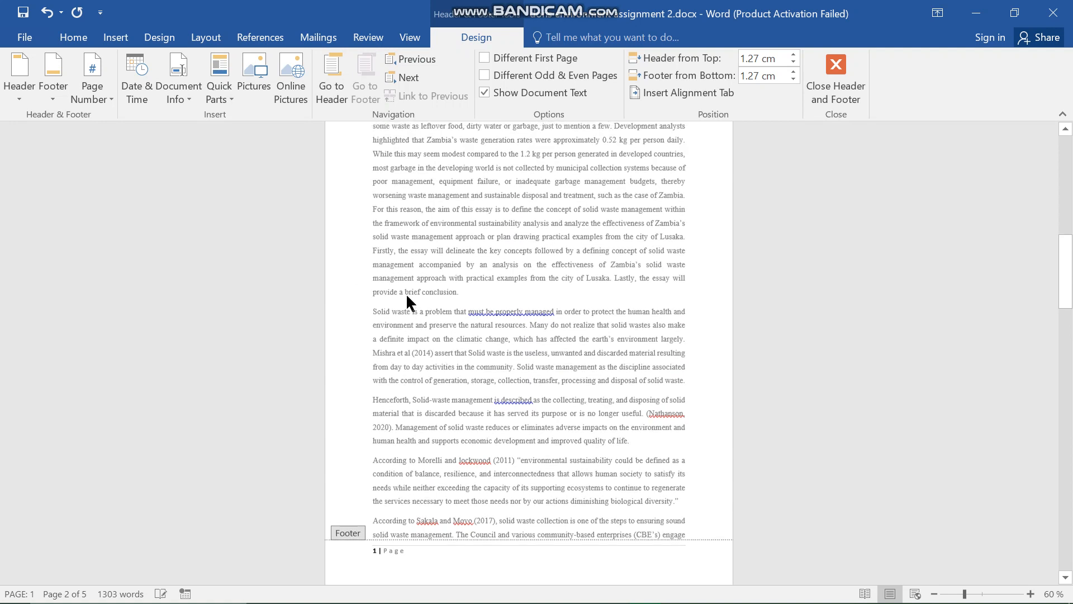
pyautogui.scroll(4, 408, 296)
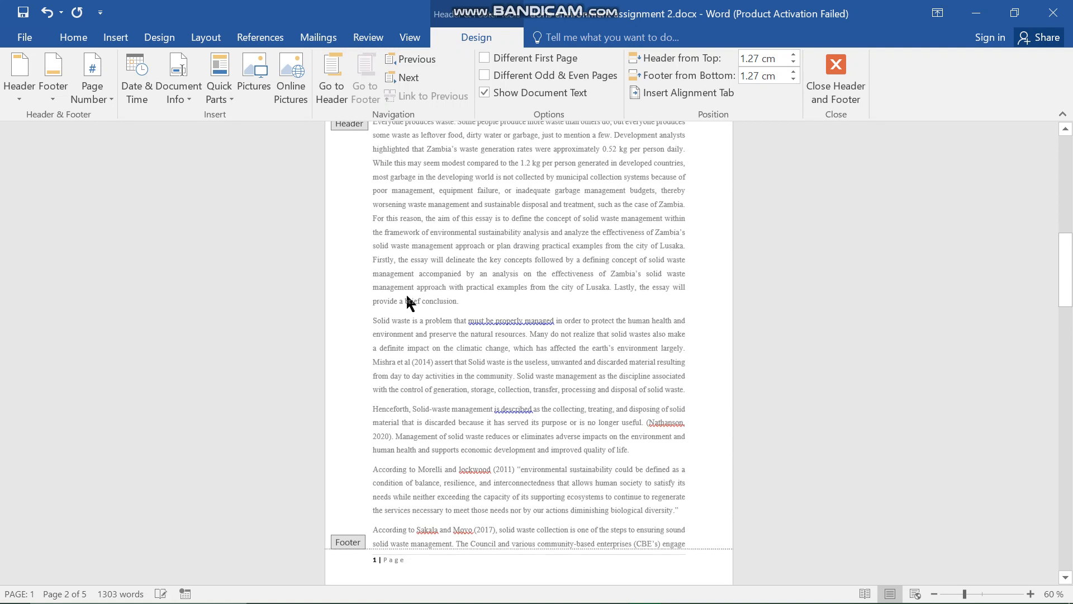
pyautogui.scroll(-2, 407, 296)
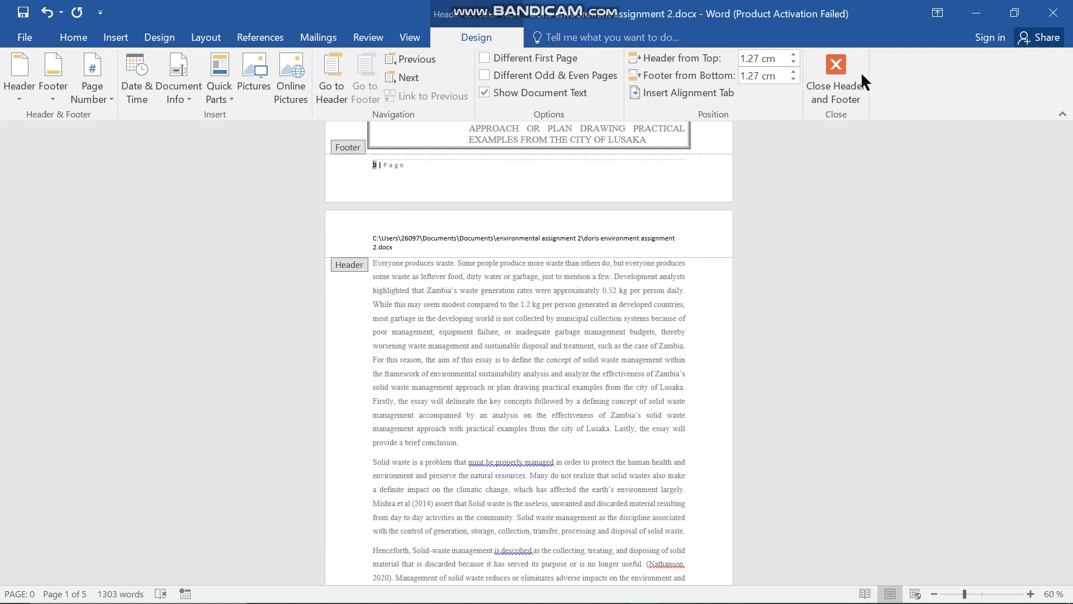
# Close header and footer editing and review the headers and page numbers throughout the document.
pyautogui.click(834, 85)
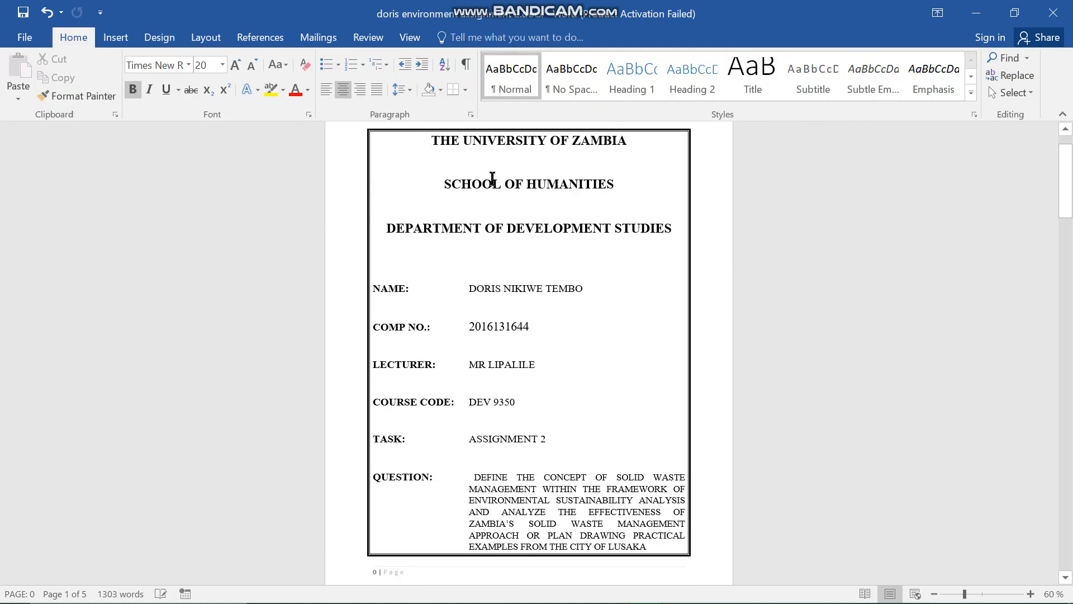
pyautogui.scroll(1, 492, 178)
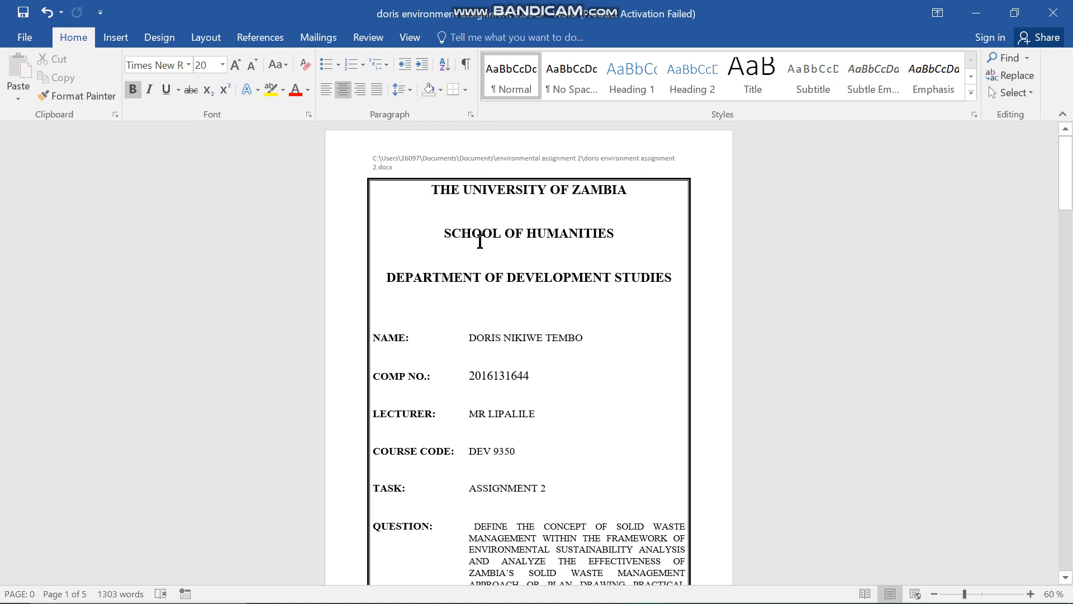
pyautogui.scroll(-9, 480, 242)
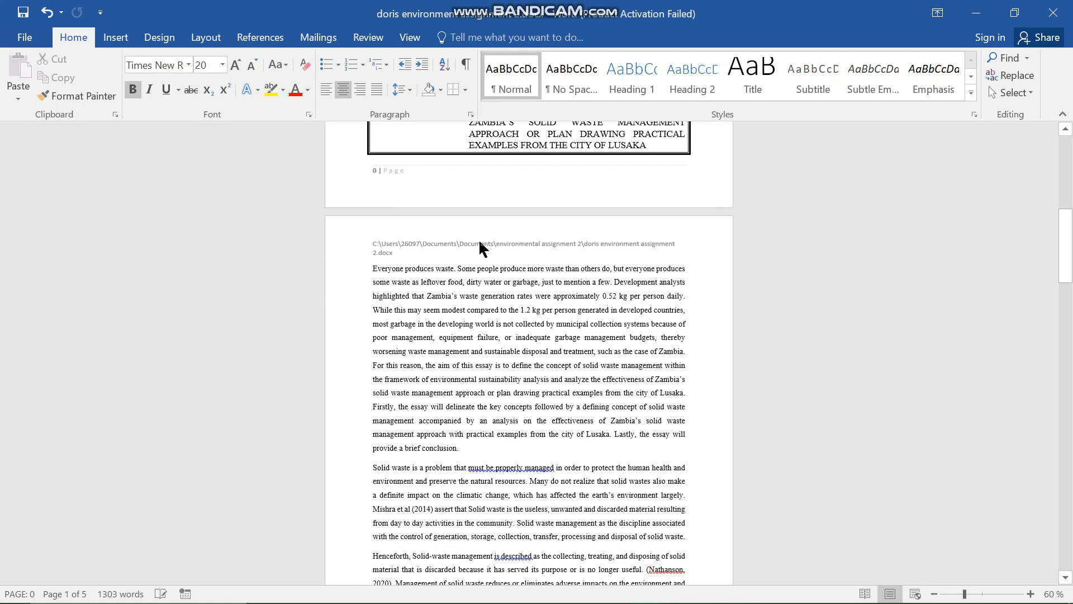
pyautogui.scroll(-9, 553, 259)
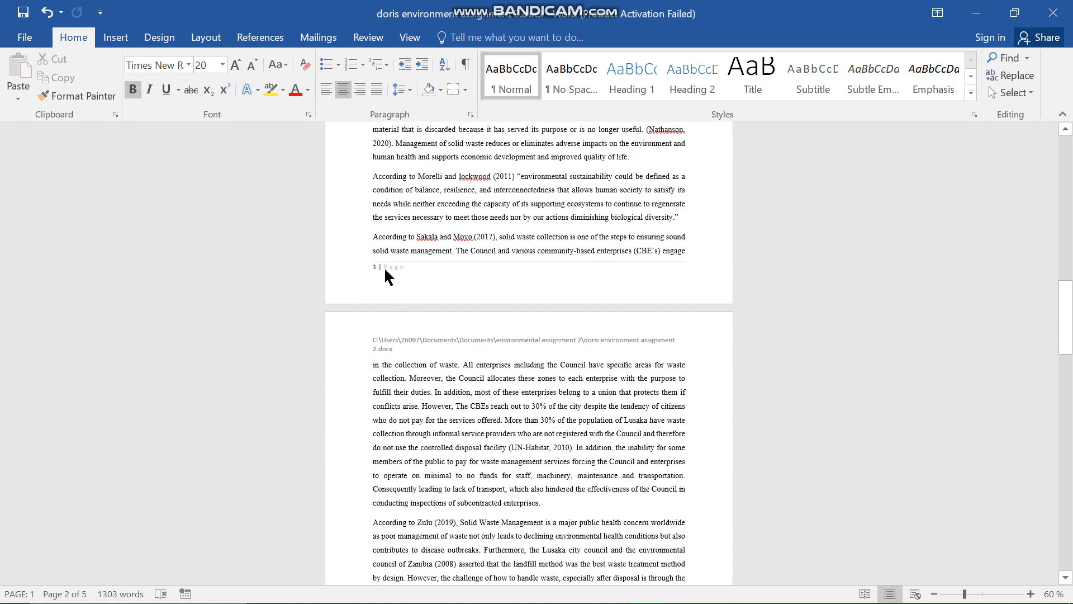
pyautogui.scroll(-5, 438, 355)
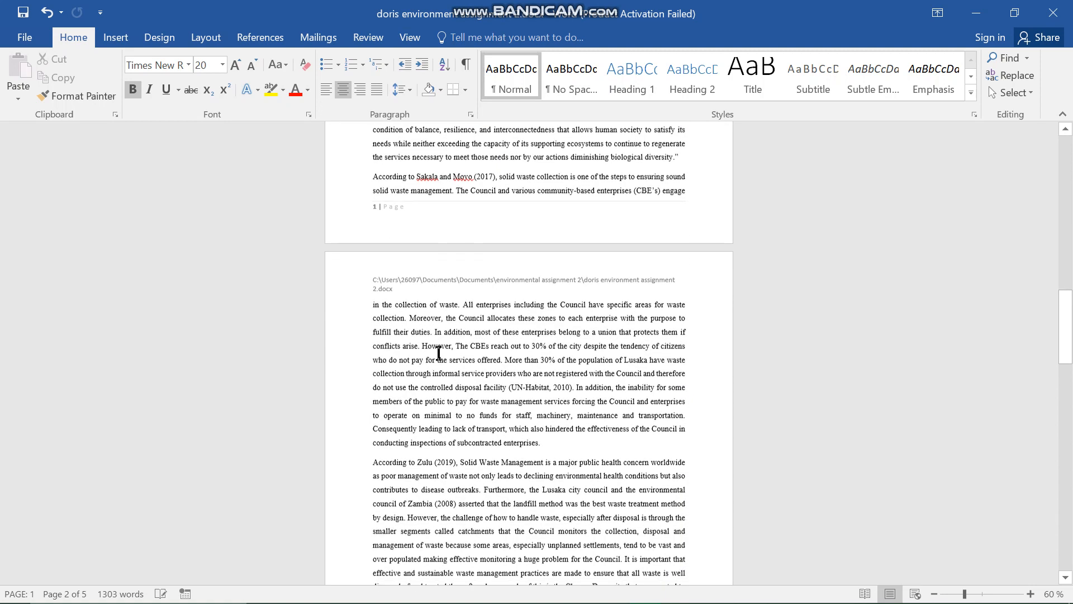
pyautogui.scroll(-11, 439, 353)
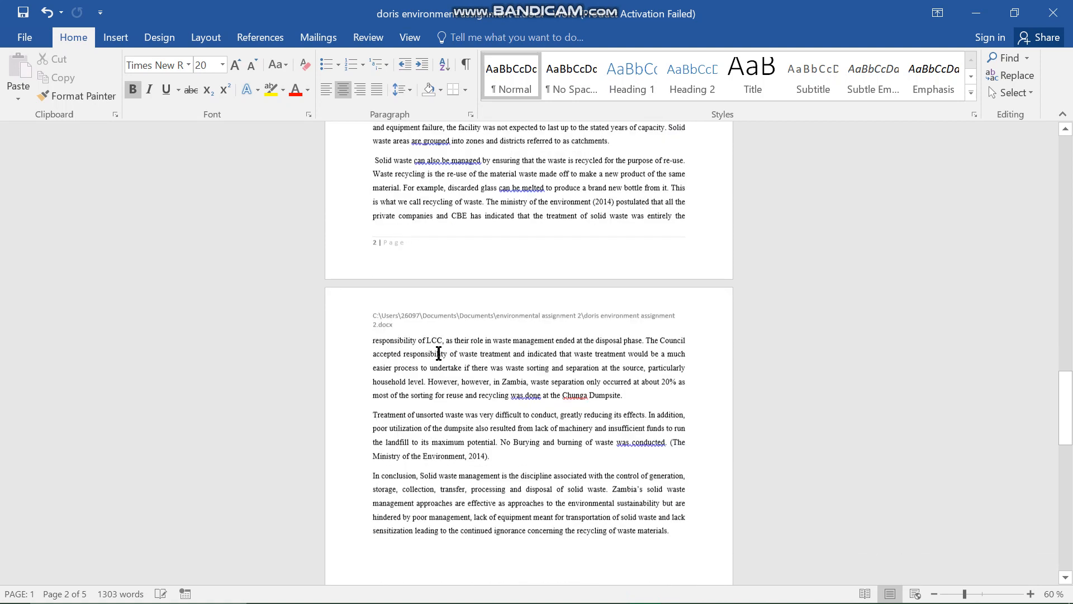
pyautogui.scroll(-4, 439, 353)
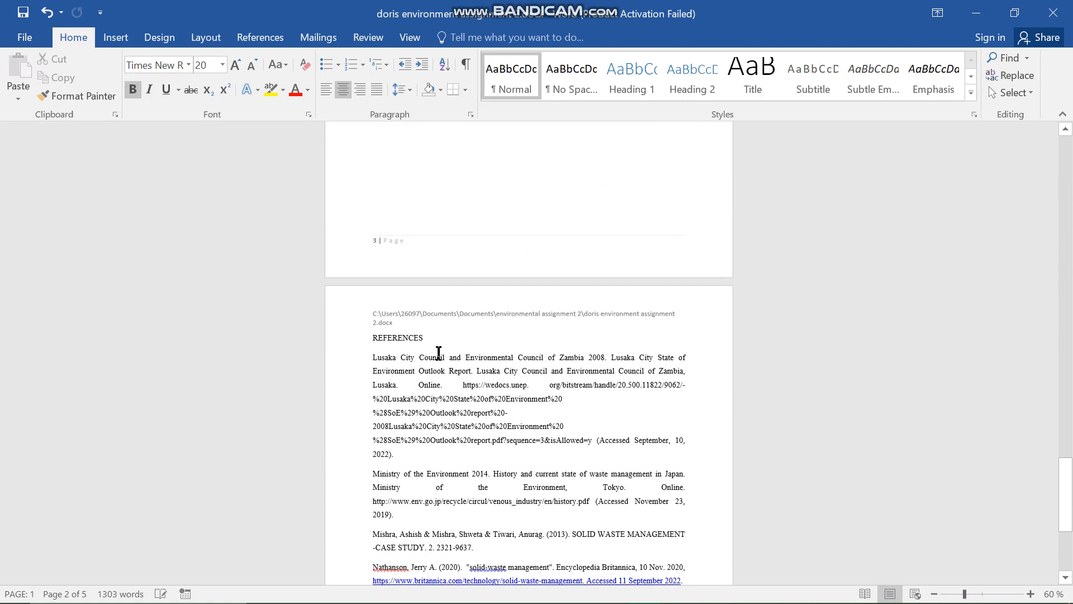
pyautogui.scroll(12, 439, 353)
pyautogui.scroll(20, 439, 353)
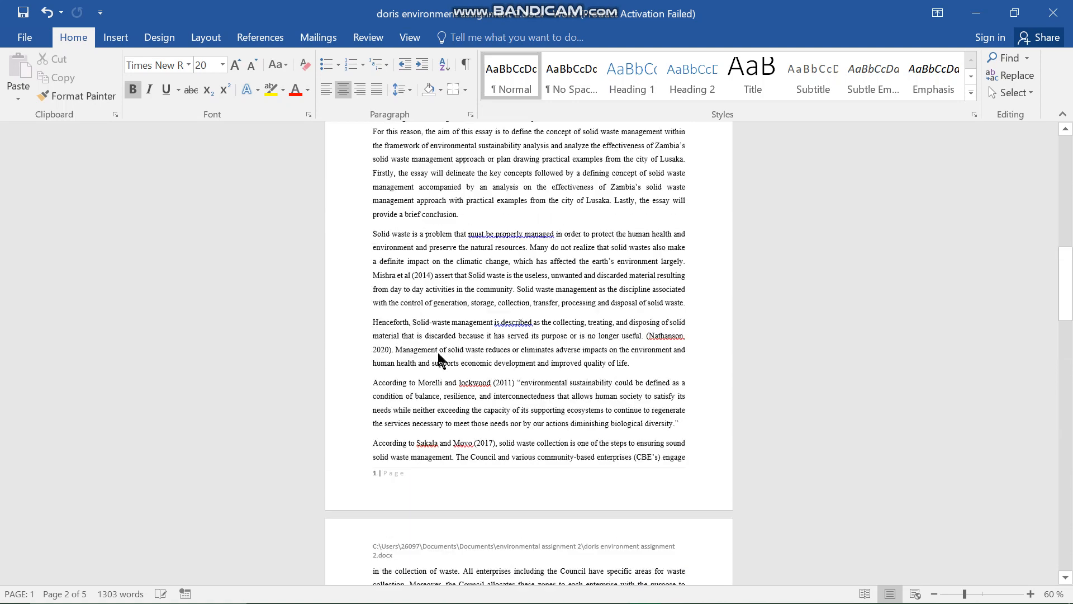
pyautogui.scroll(3, 439, 353)
pyautogui.scroll(-9, 438, 354)
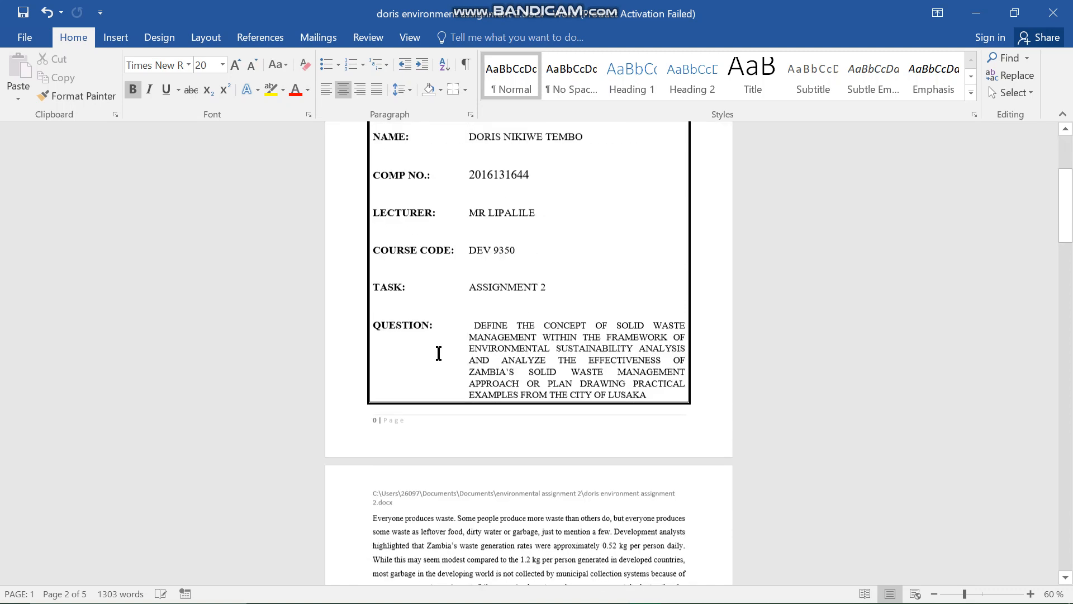
pyautogui.scroll(-3, 438, 353)
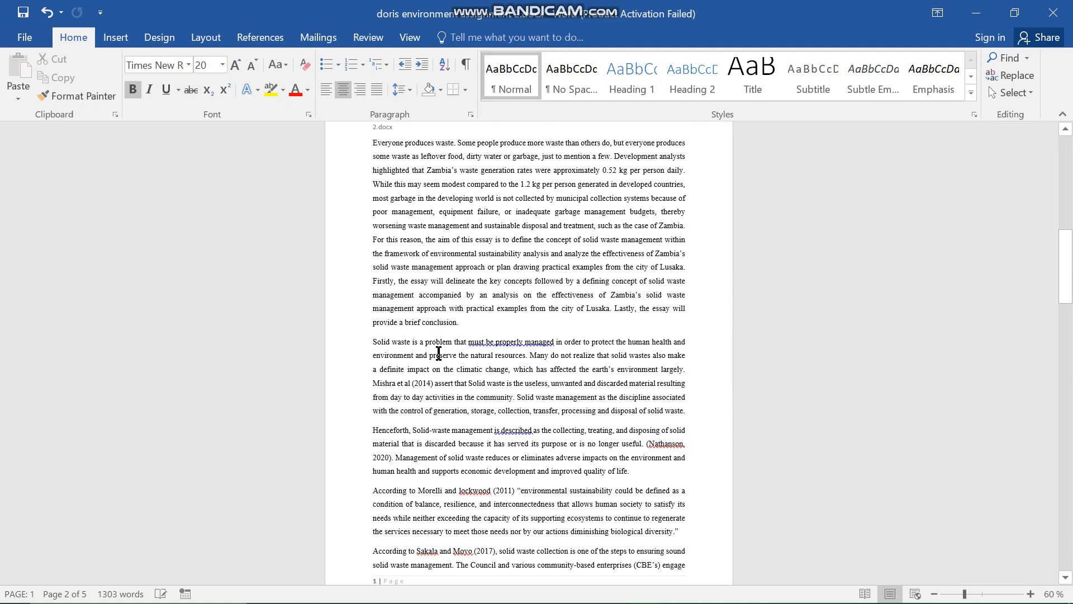
pyautogui.scroll(-8, 440, 295)
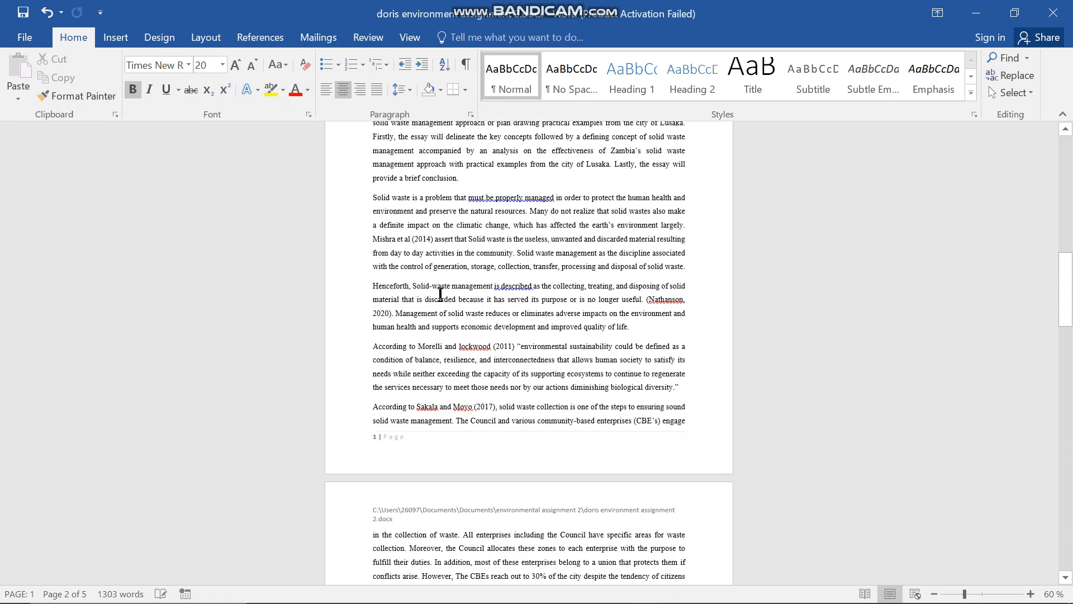
pyautogui.scroll(6, 441, 296)
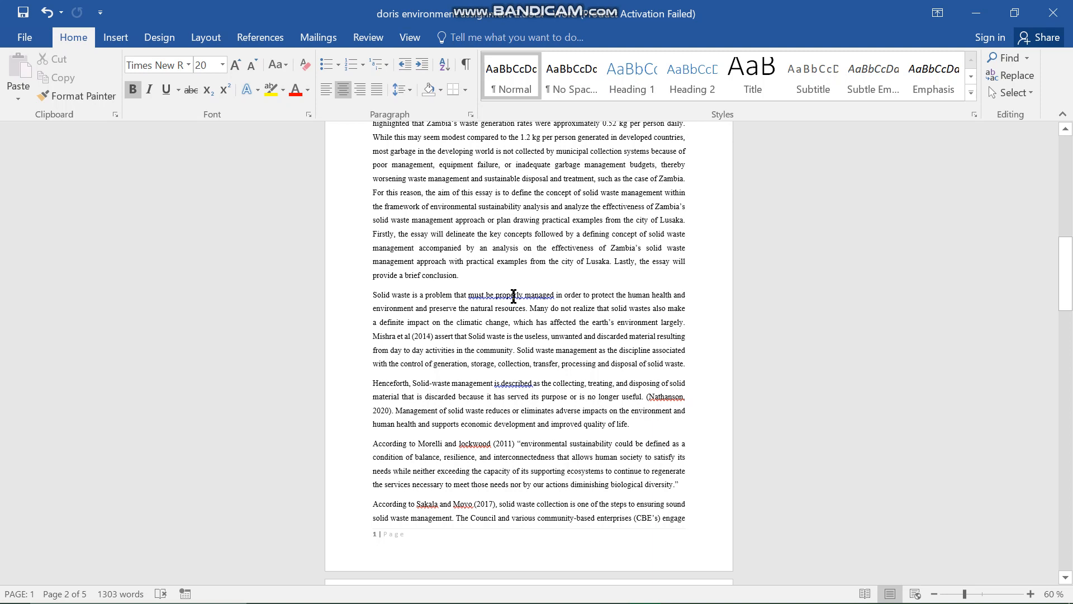
pyautogui.scroll(13, 513, 296)
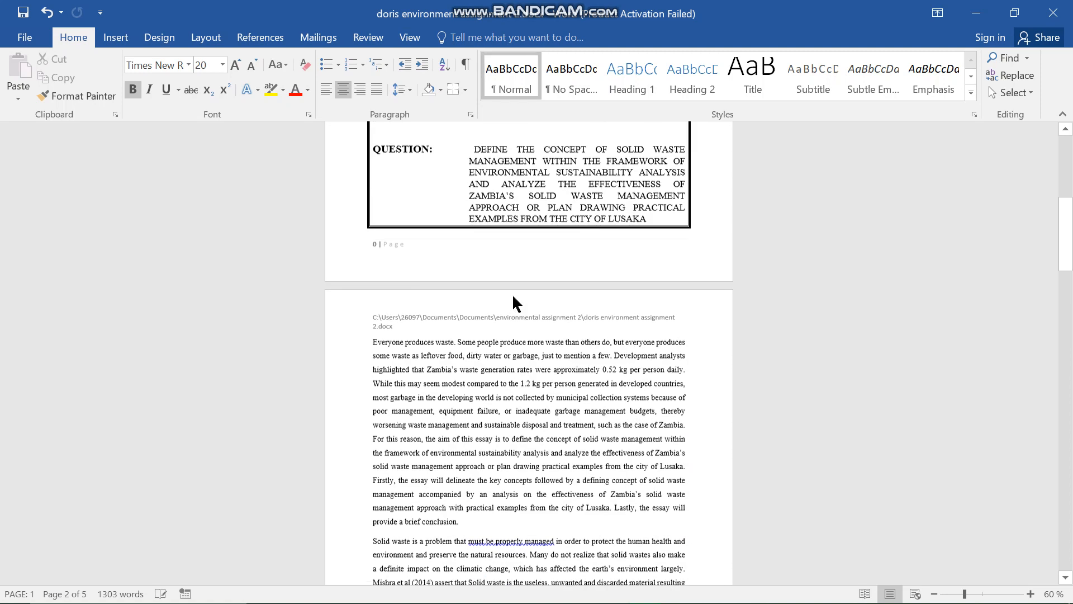
pyautogui.scroll(2, 514, 295)
pyautogui.scroll(-14, 513, 295)
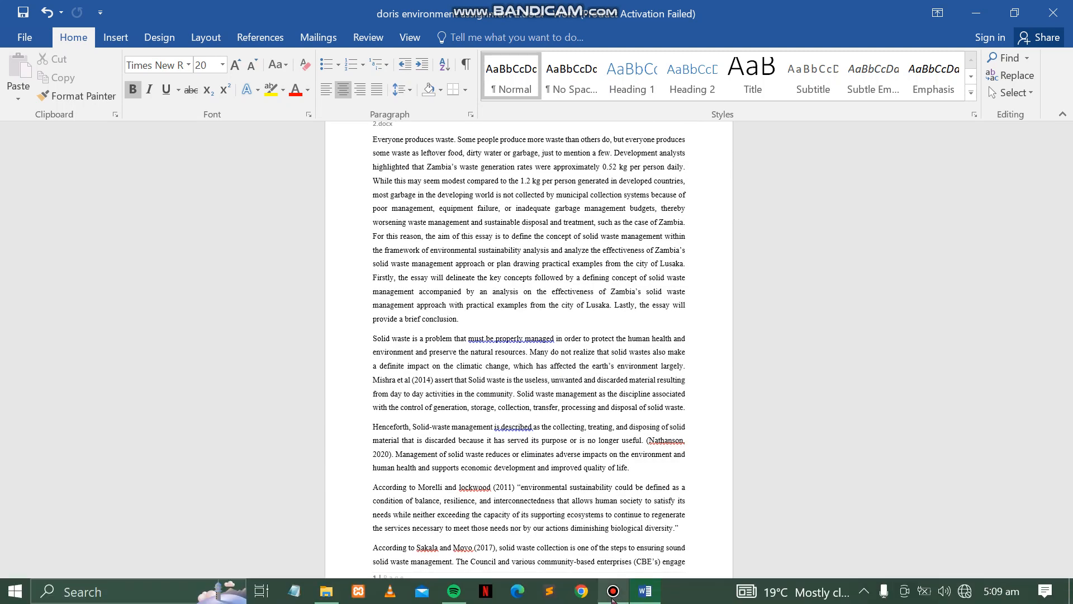
pyautogui.click(613, 595)
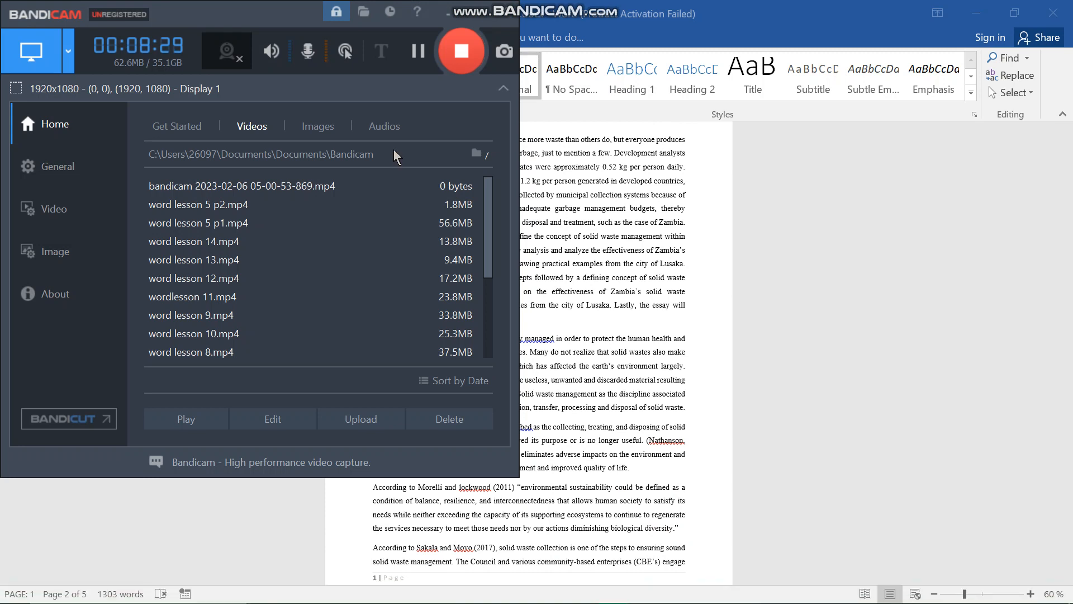